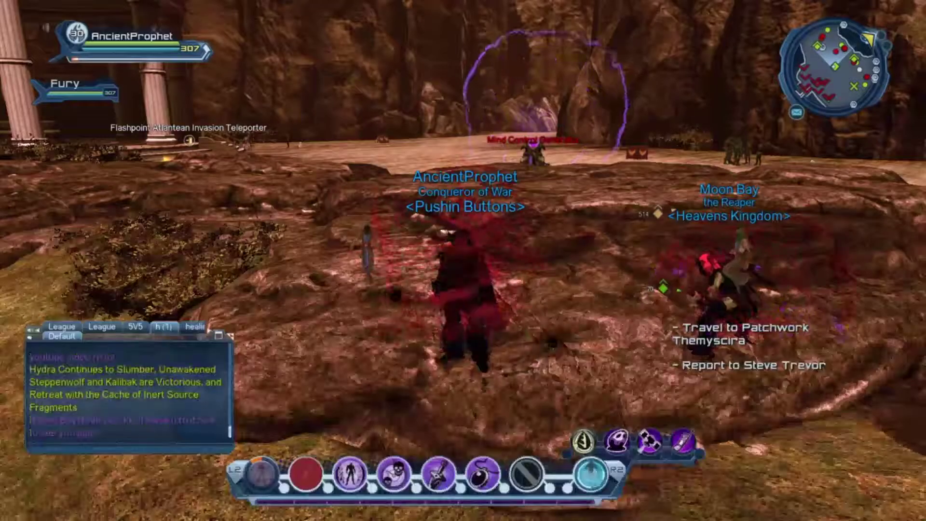
Open the Chat Options section of the game settings
key("Escape")
key("Return")
key("Down")
key("Return")
key("Right")
key("Right")
key("Right")
key("Right")
key("Right")
key("Right")
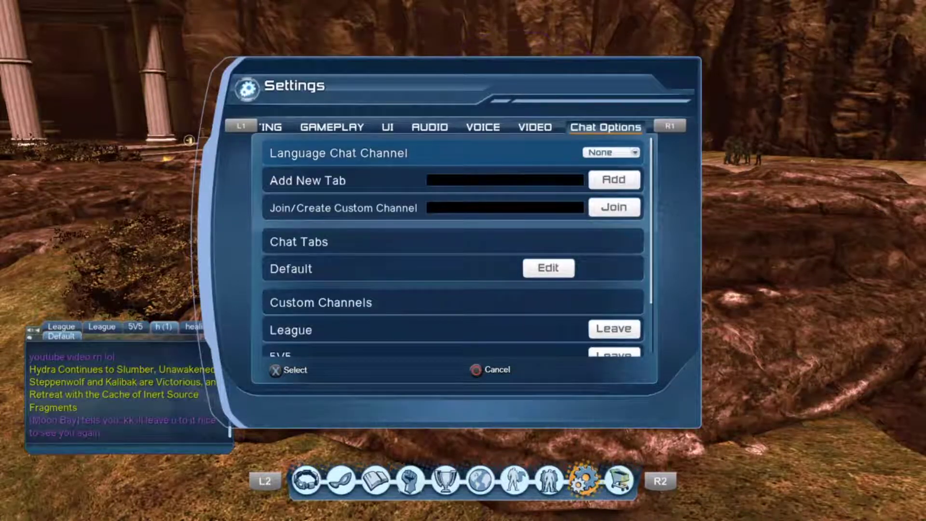
Add a new chat tab named LFG
key("Down")
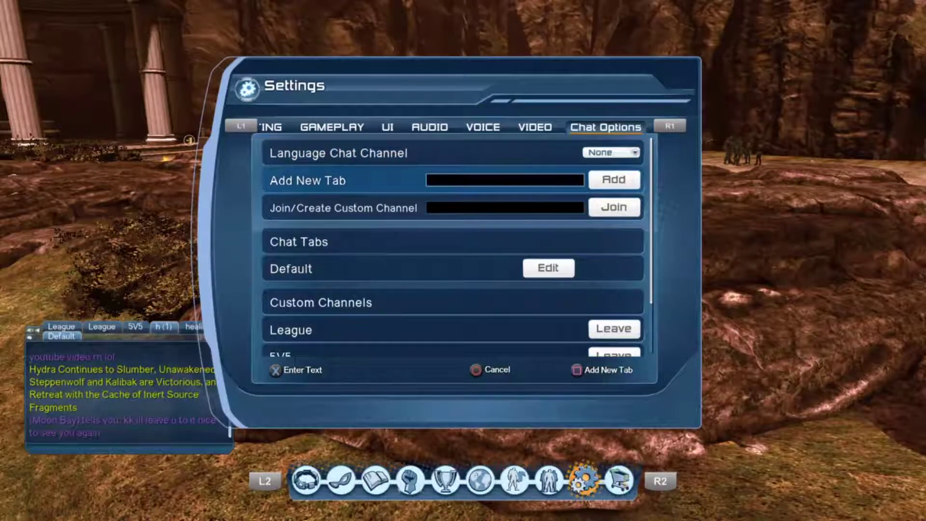
key("Return")
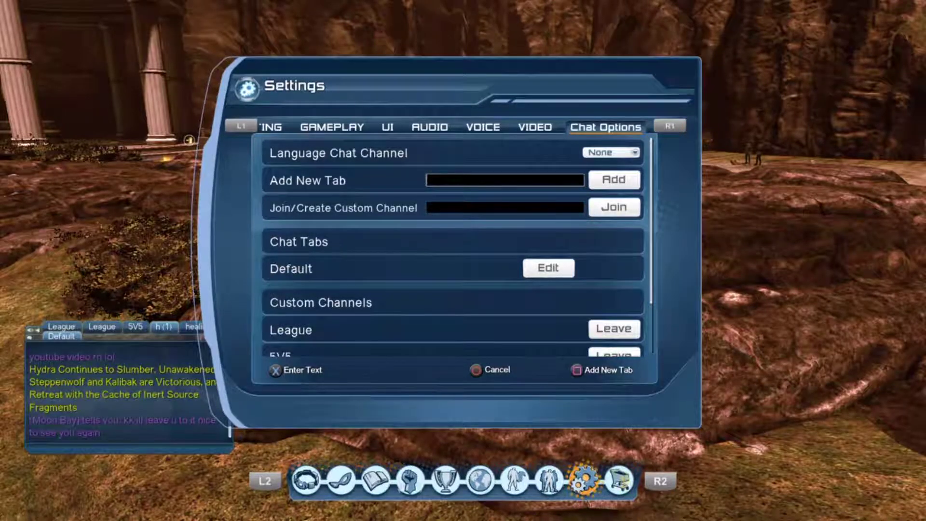
type("LFG")
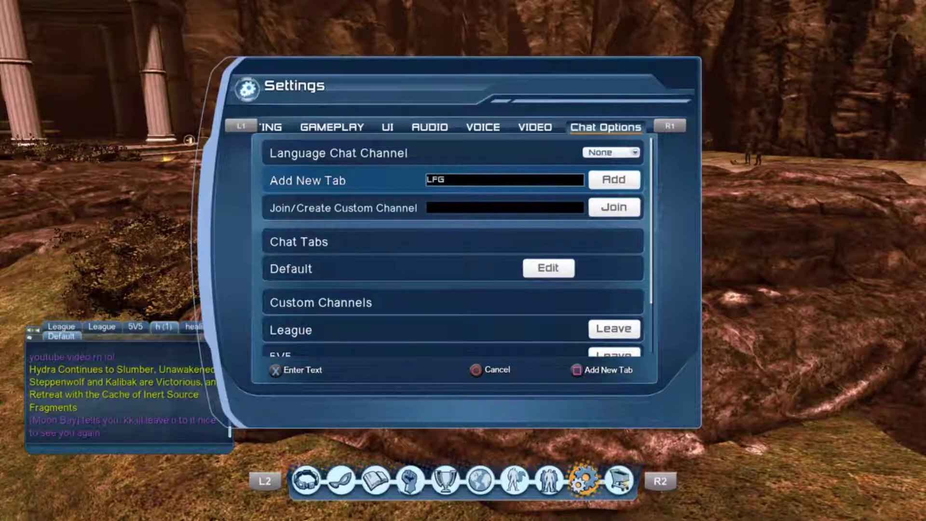
key("Return")
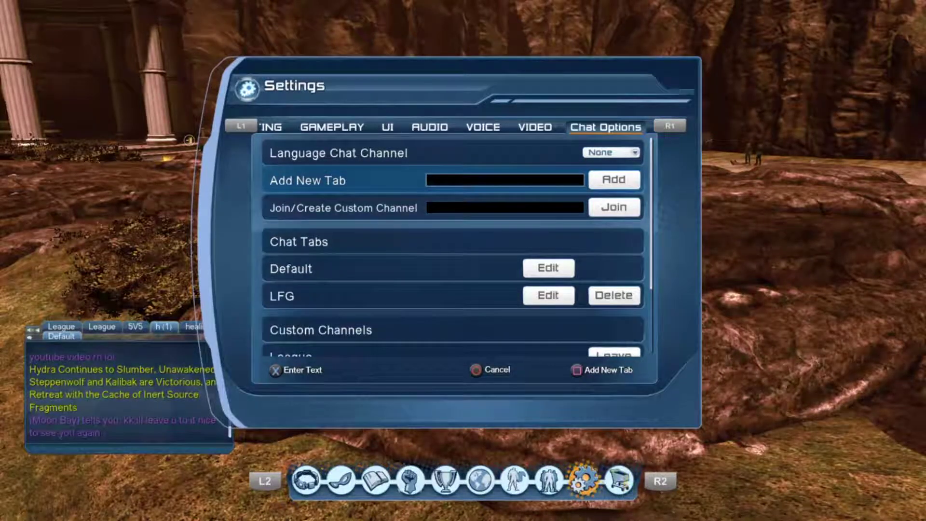
Edit the LFG chat tab's channels, turning Broadcast and System off and Tell and Group on
key("Down")
key("Down")
key("Down")
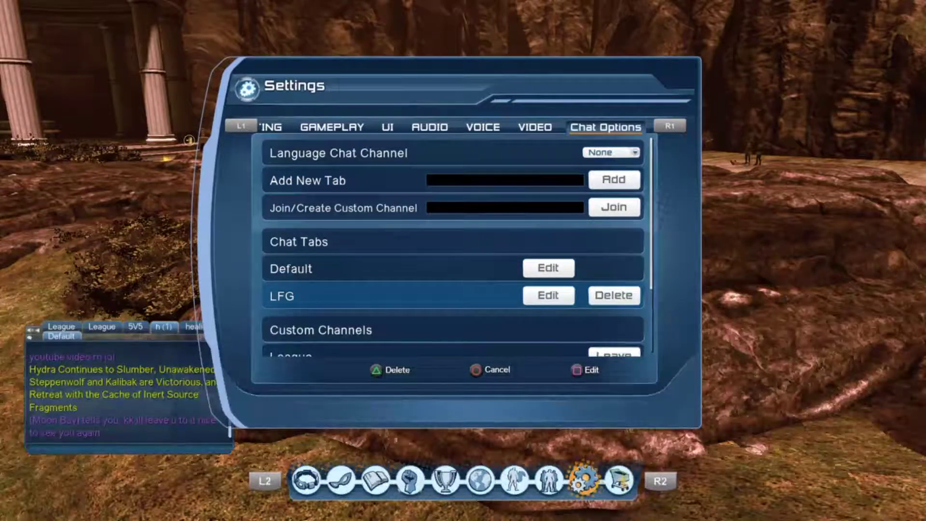
key("Return")
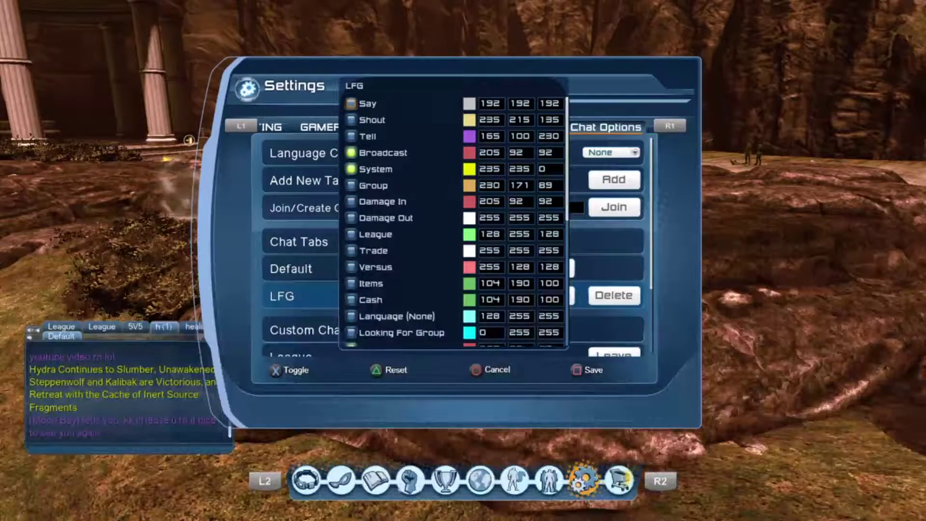
key("Down")
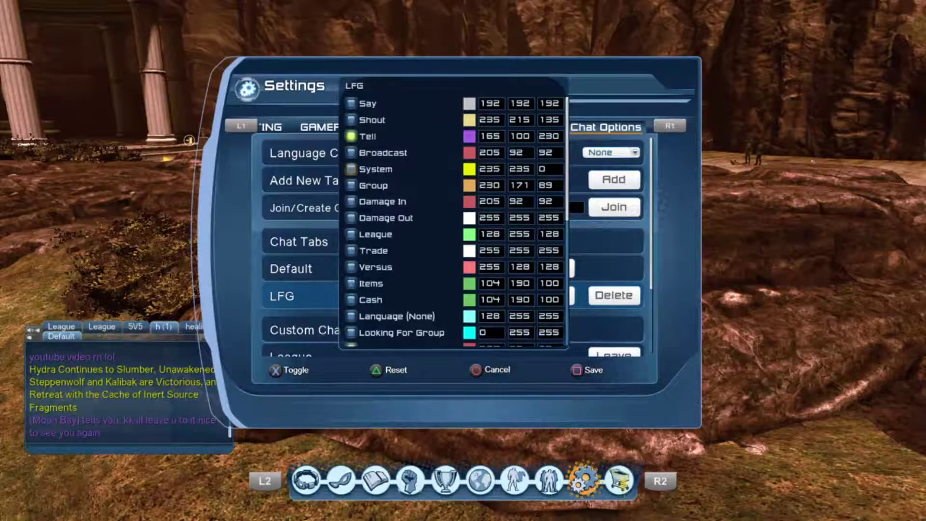
key("Down")
key("Down")
key("Down")
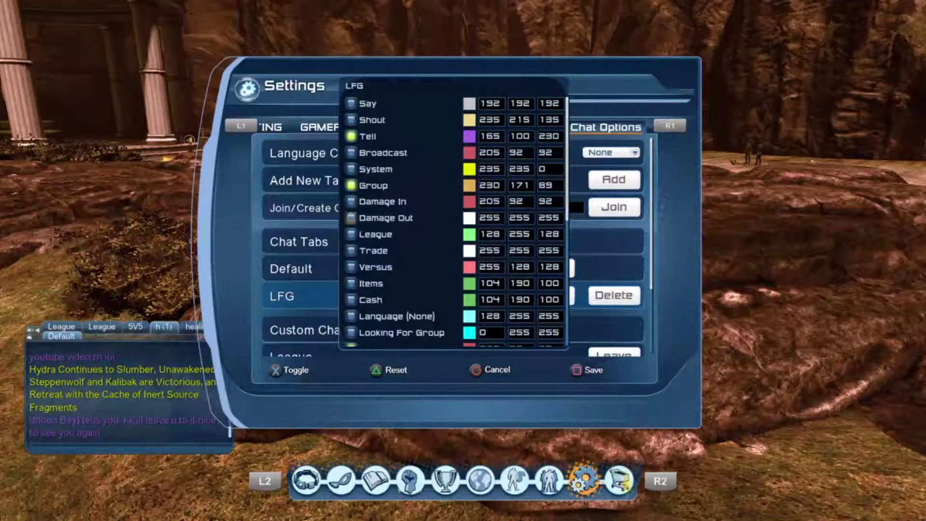
Turn on the League and Looking For Group channels for the LFG tab
key("Down")
key("Down")
key("Down")
key("Down")
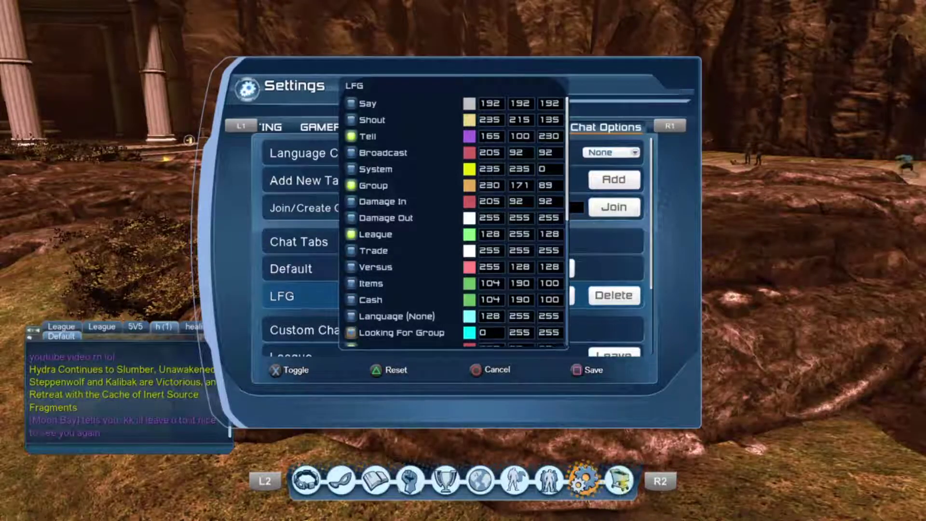
key("Up")
key("Up")
key("Up")
key("Up")
key("Up")
key("Up")
key("Up")
key("Up")
key("Up")
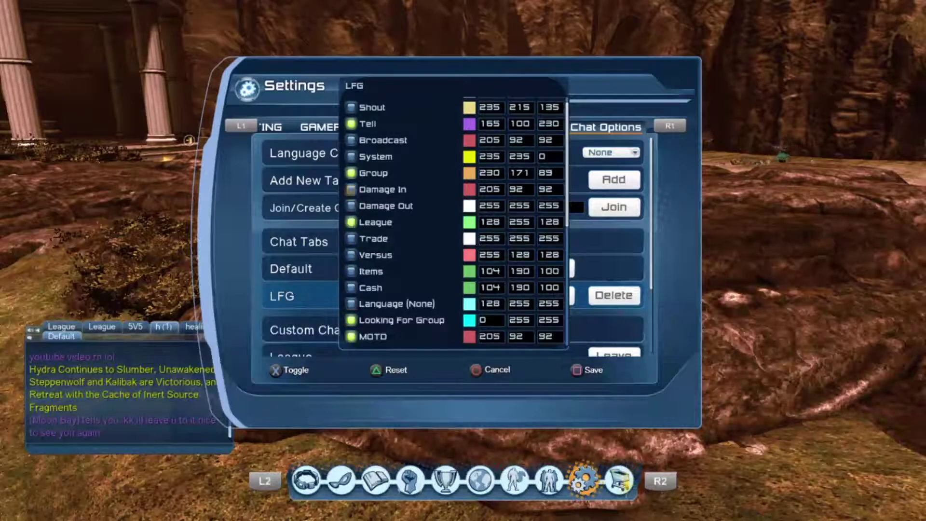
Check the Tell and Group channels of the LFG tab and turn off MOTD
key("Down")
key("Down")
key("Down")
key("Down")
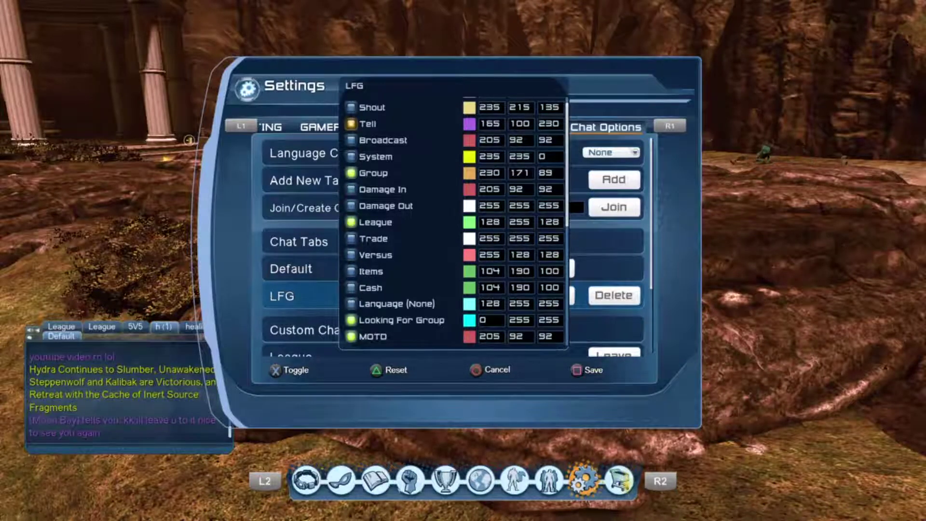
key("Down")
key("Down")
key("Down")
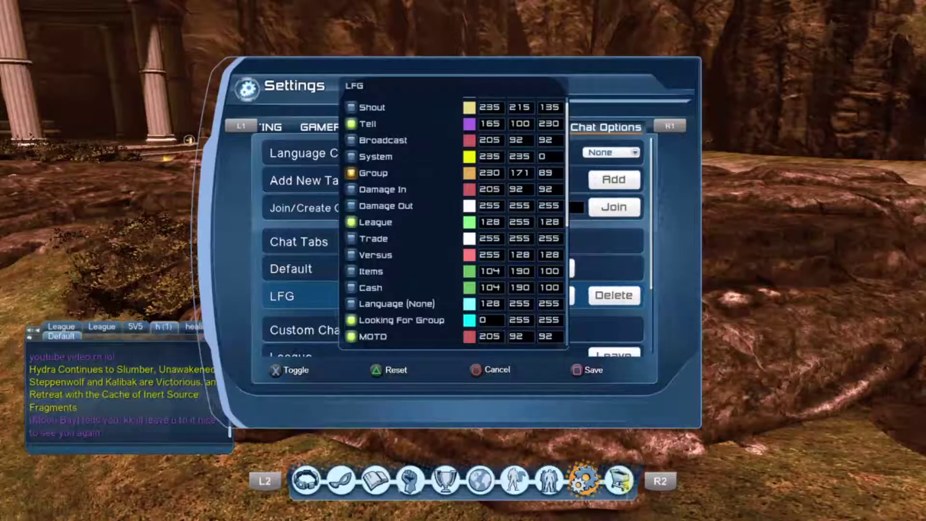
key("Down")
key("Down")
key("Down")
key("Down")
key("Down")
key("Down")
key("Down")
key("Down")
key("Down")
key("Down")
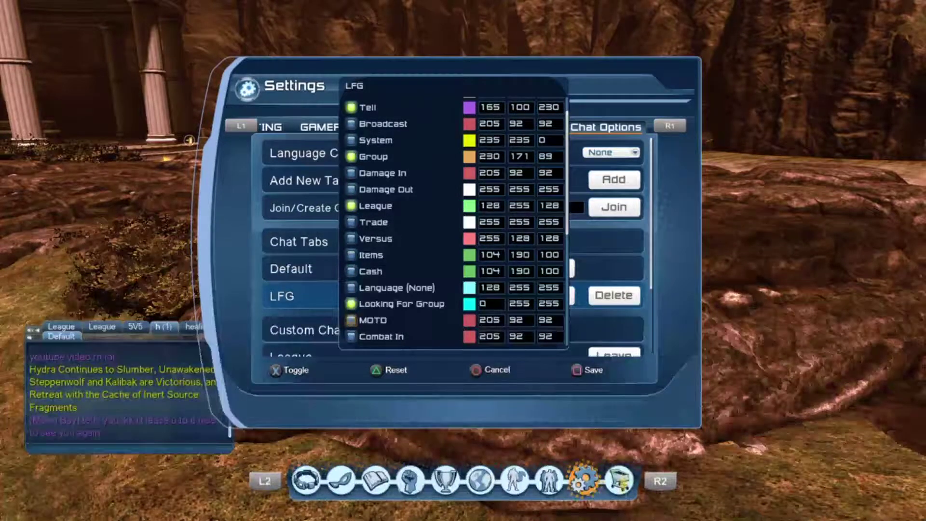
Look through the LFG tab's whole channel list to check which channels are enabled
key("Down")
key("Down")
key("Down")
key("Down")
key("Down")
key("Down")
key("Down")
key("Down")
key("Down")
key("Down")
key("Down")
key("Down")
key("Down")
key("Down")
key("Down")
key("Up")
key("Up")
key("Up")
key("Up")
key("Up")
key("Up")
key("Up")
key("Up")
key("Up")
key("Up")
key("Up")
key("Up")
key("Up")
key("Up")
key("Up")
key("Up")
key("Up")
key("Up")
key("Up")
key("Up")
key("Up")
key("Up")
key("Up")
key("Down")
key("Down")
key("Down")
key("Down")
key("Down")
key("Down")
key("Down")
key("Down")
key("Down")
key("Down")
key("Down")
key("Down")
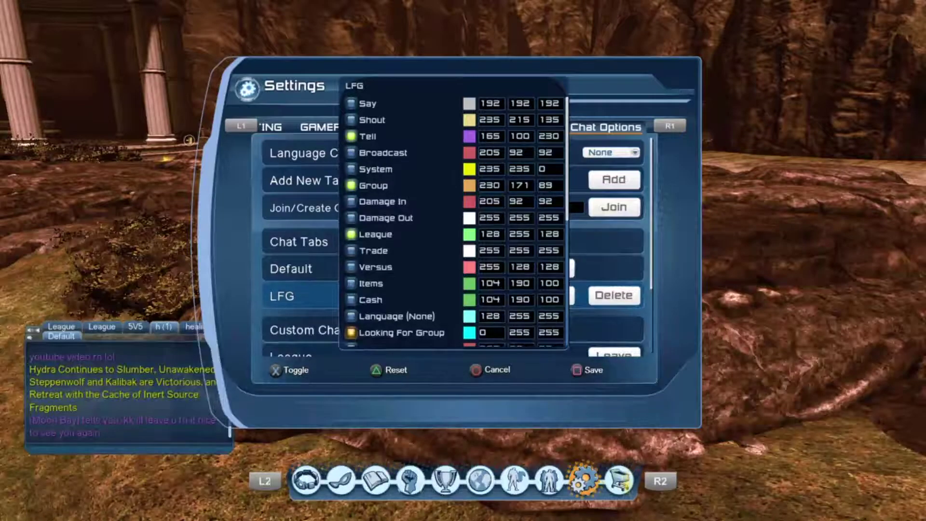
Save the LFG tab's channel selection and close the game settings
key("Escape")
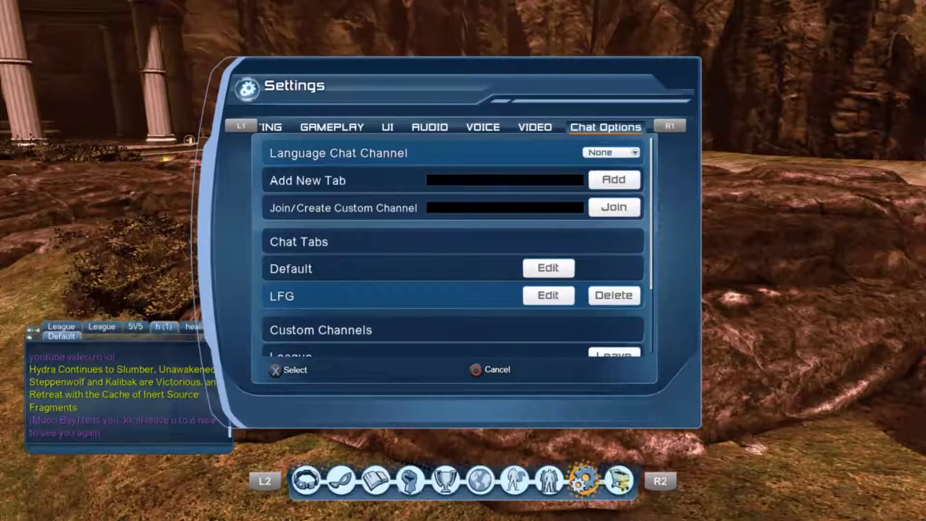
key("Down")
key("Down")
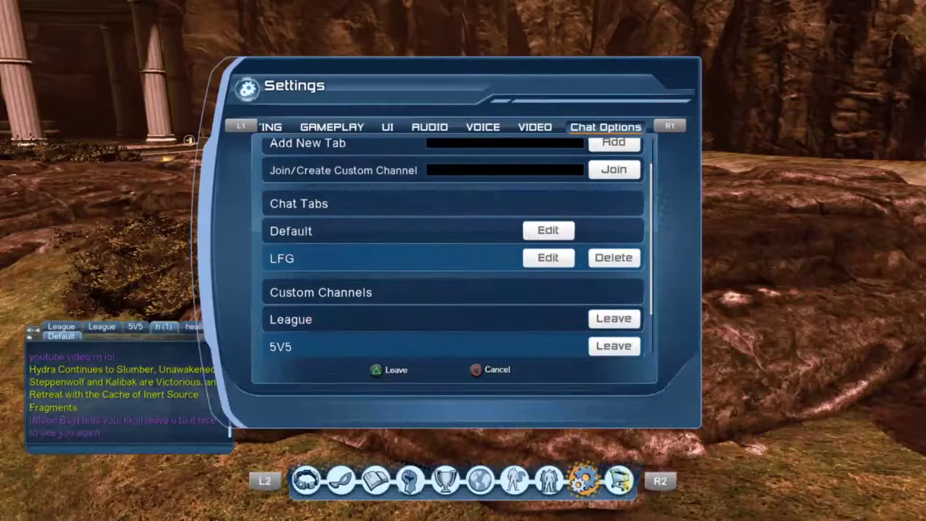
key("Escape")
key("Escape")
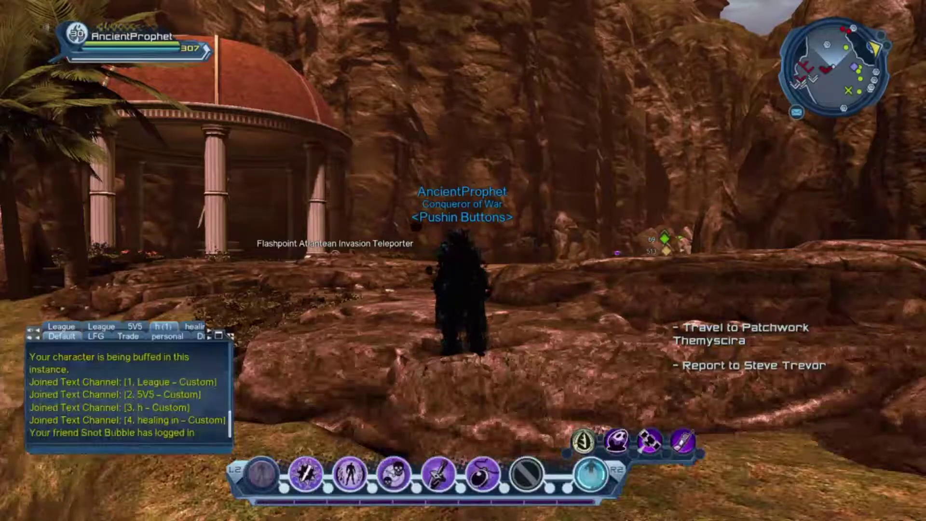
Activate the chat window and switch it to the LFG tab
key("Return")
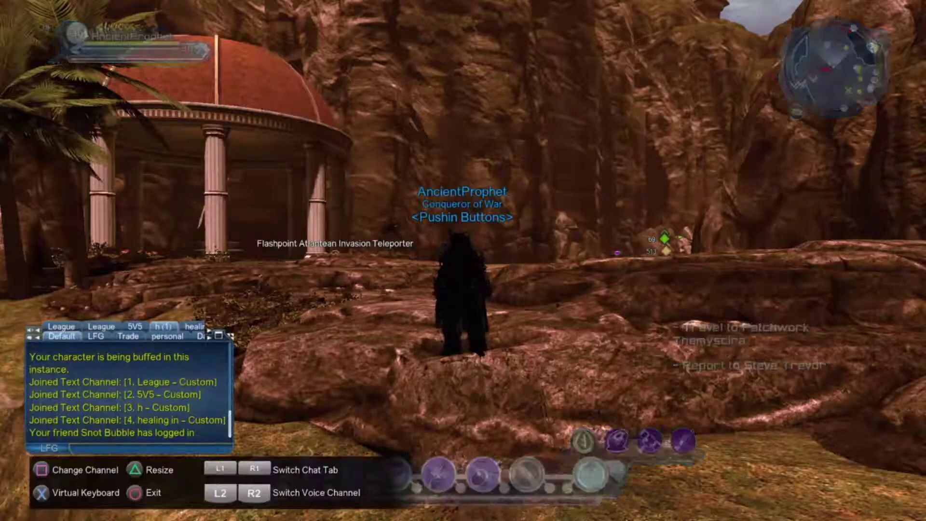
key("Tab")
key("Tab")
key("Tab")
key("shift+Tab")
key("shift+Tab")
key("shift+Tab")
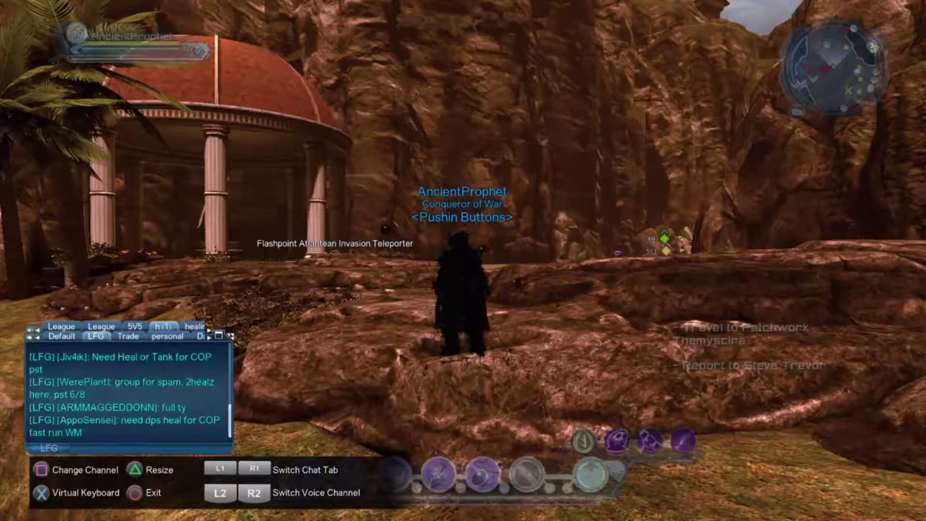
key("Tab")
key("Tab")
key("Tab")
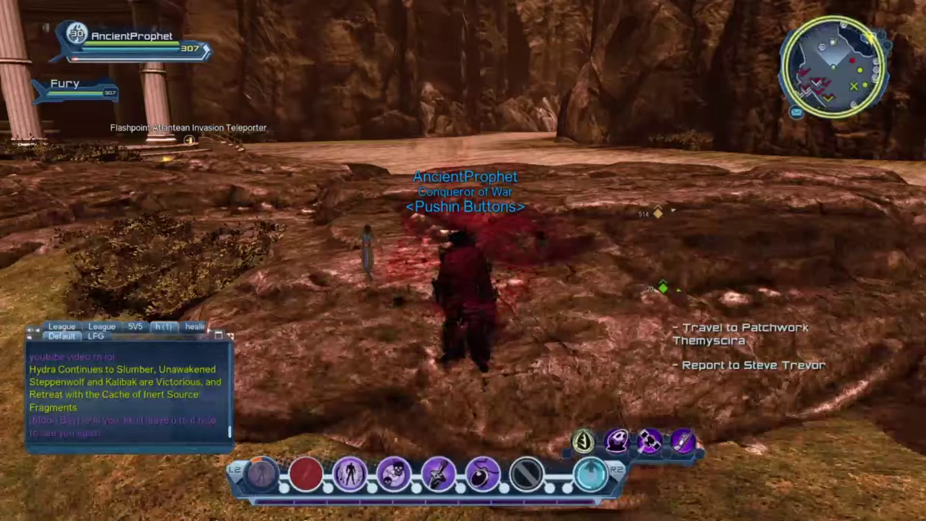
key("Return")
key("Tab")
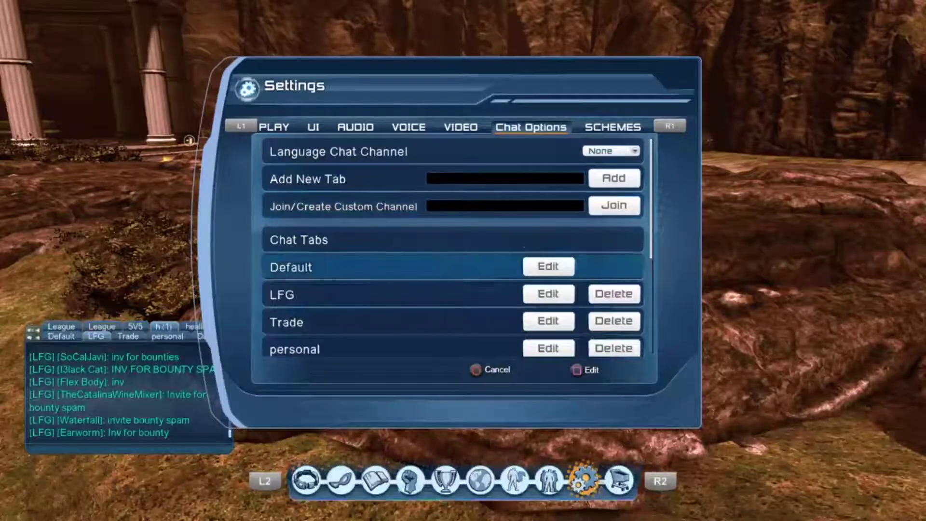
Open the Default chat tab's channel list for editing and examine its channels from Say to Group
key("Up")
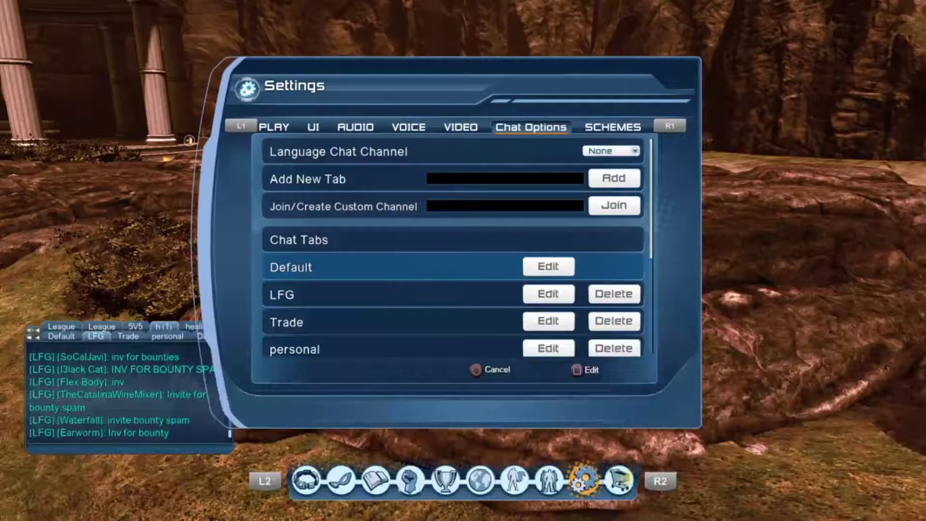
key("Return")
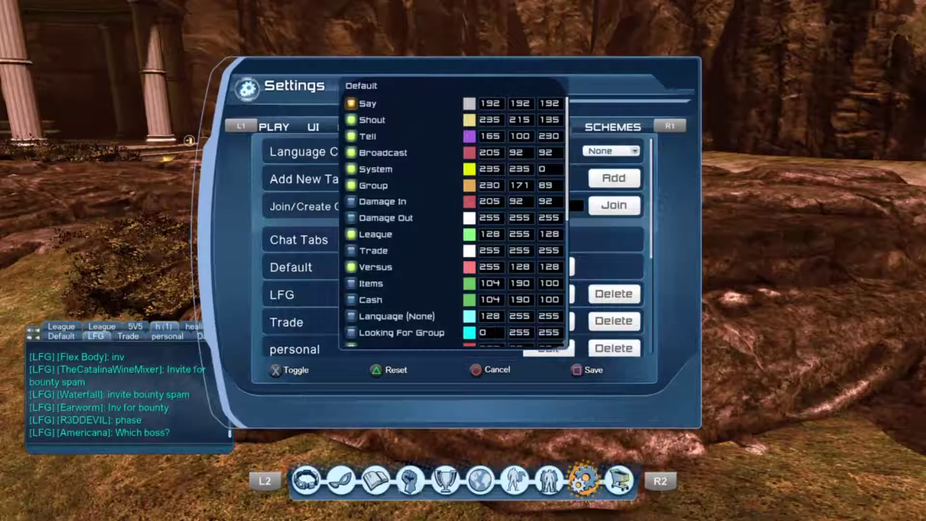
key("Down")
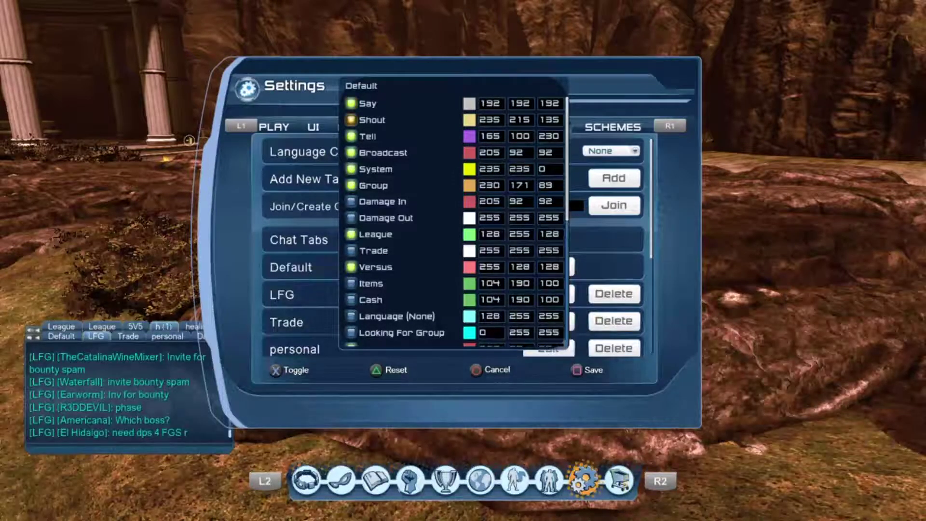
key("Down")
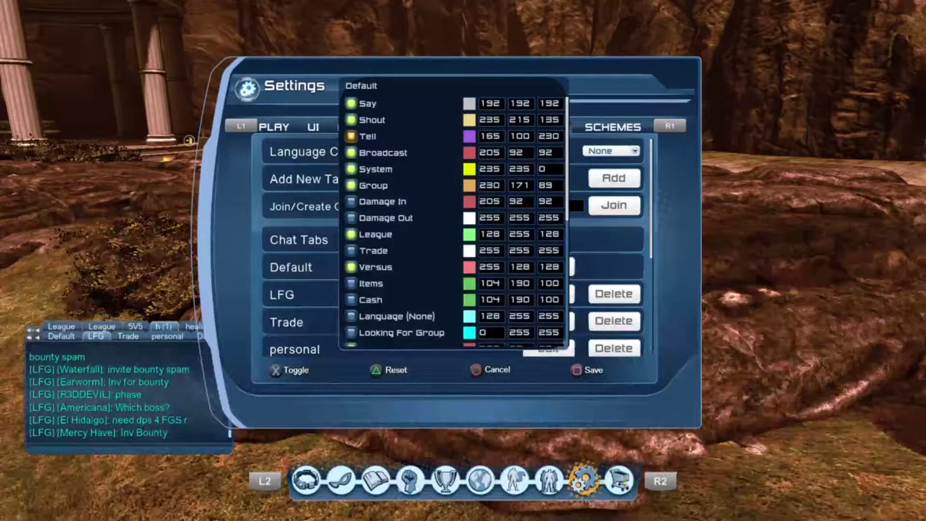
key("Down")
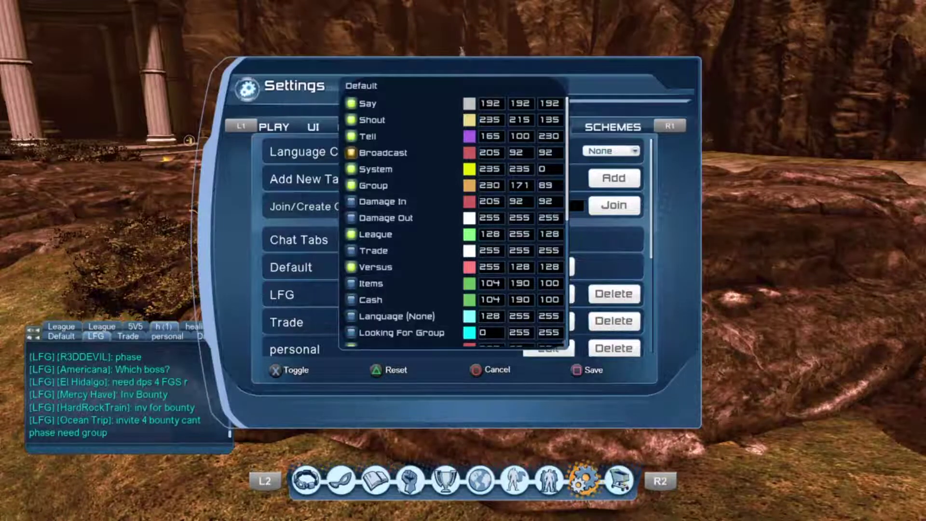
key("Down")
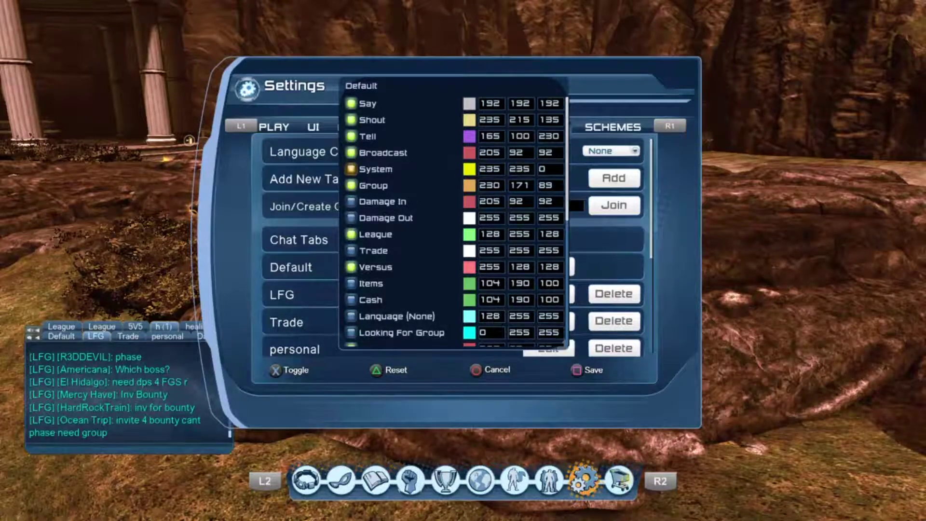
key("Down")
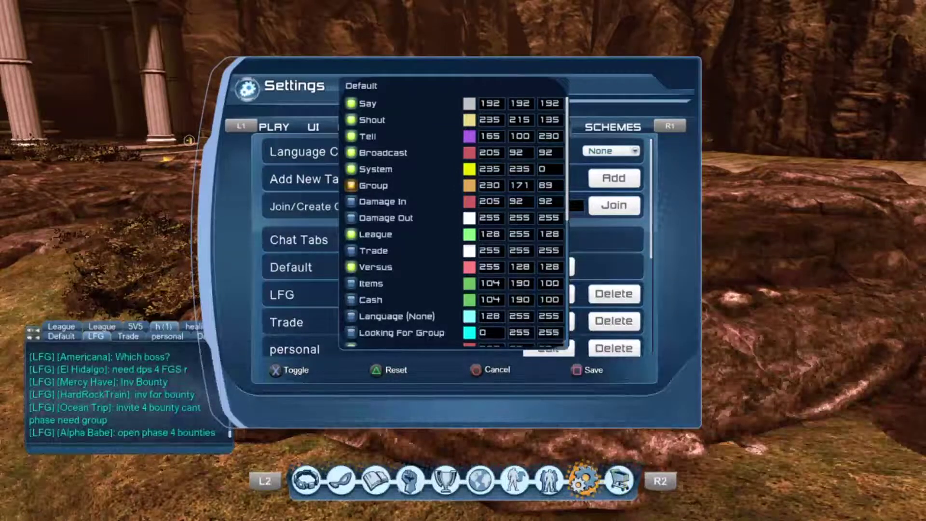
Review the Default tab's Damage In, Damage Out, League, Trade, Versus, Items and Cash channels
key("Down")
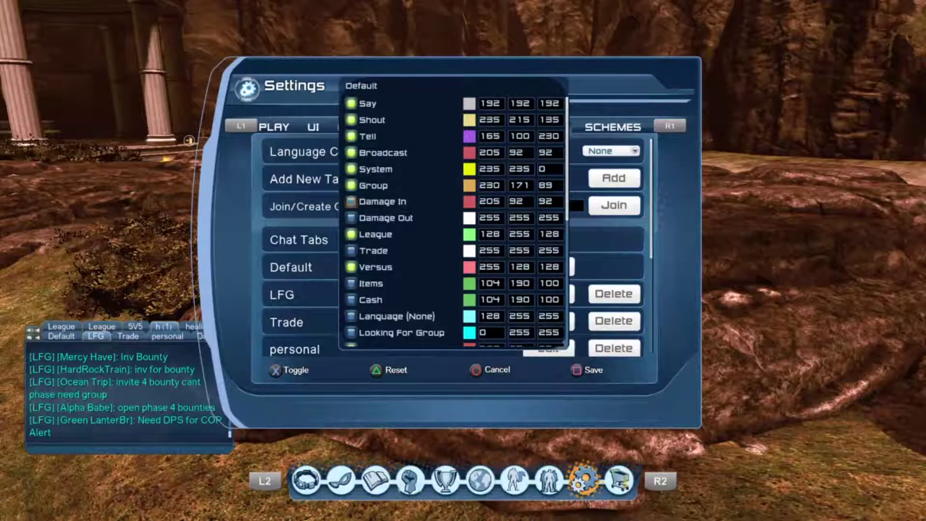
key("Down")
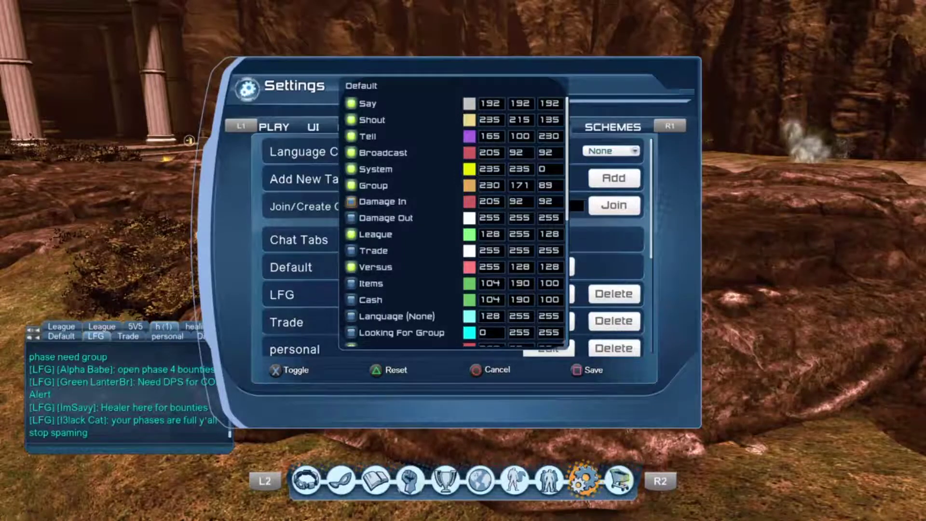
key("Down")
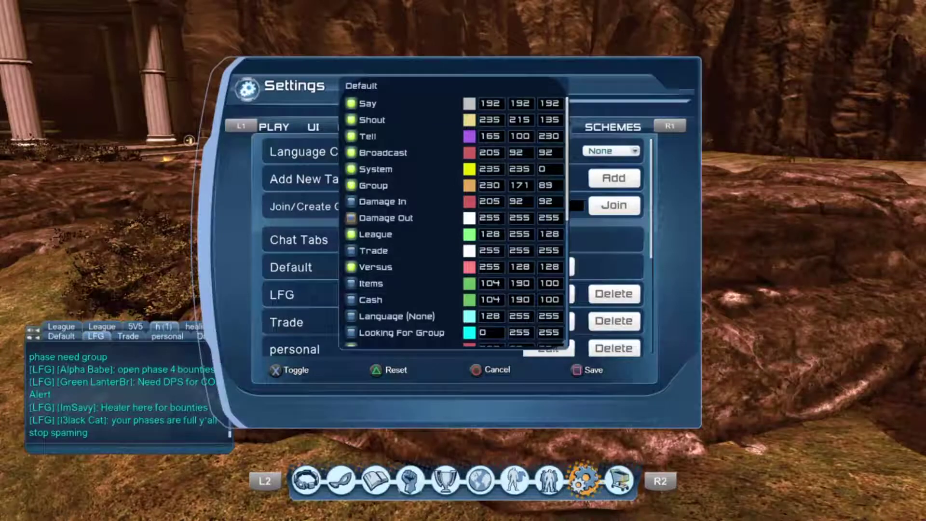
key("Down")
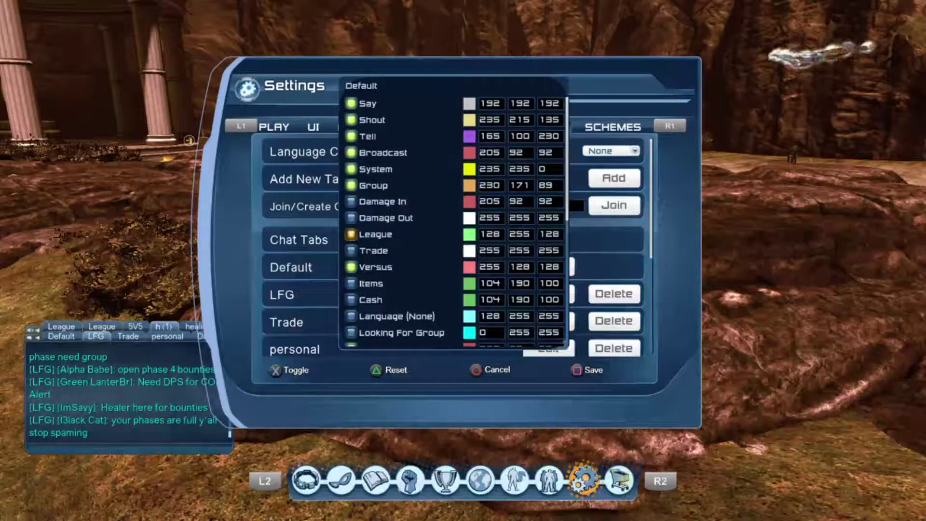
key("Down")
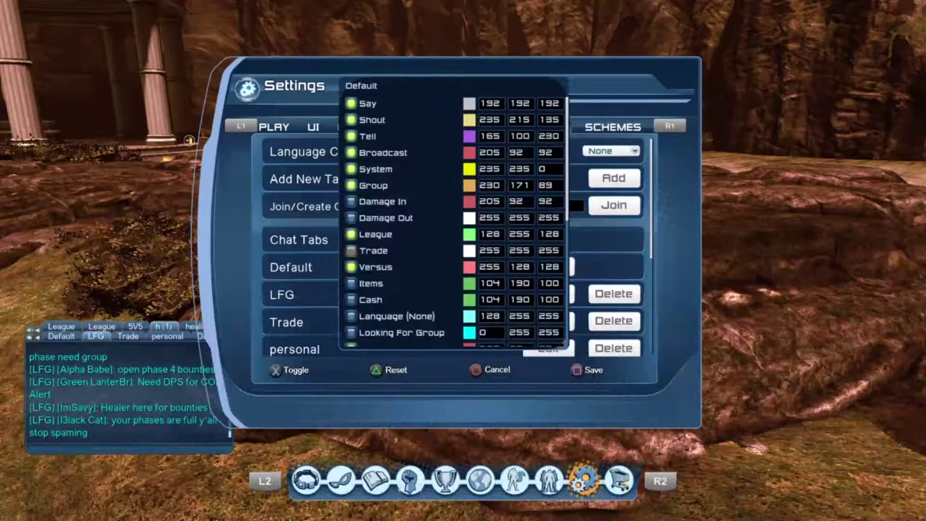
key("Down")
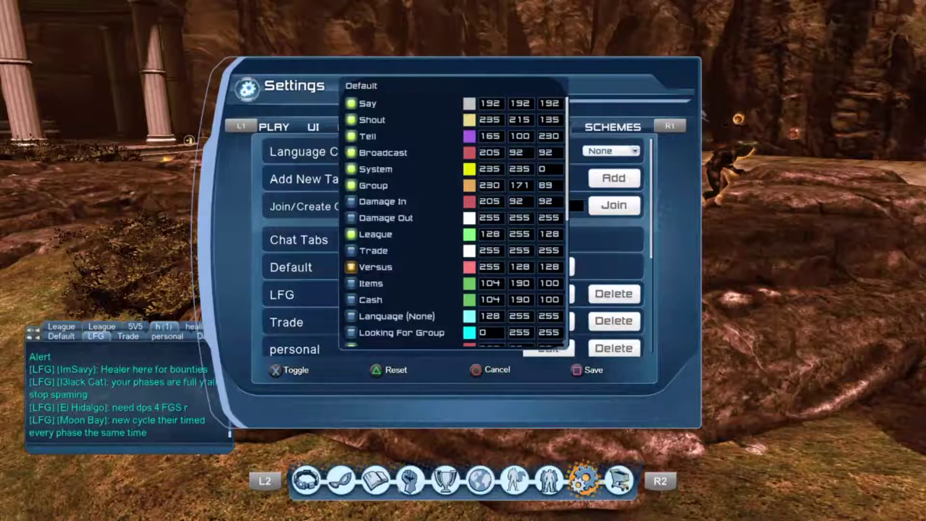
key("Return")
key("Down")
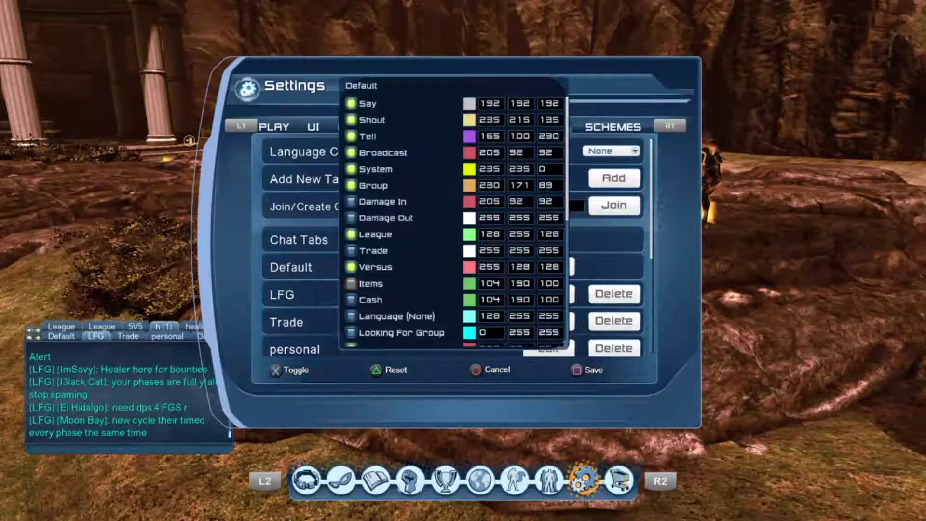
key("Down")
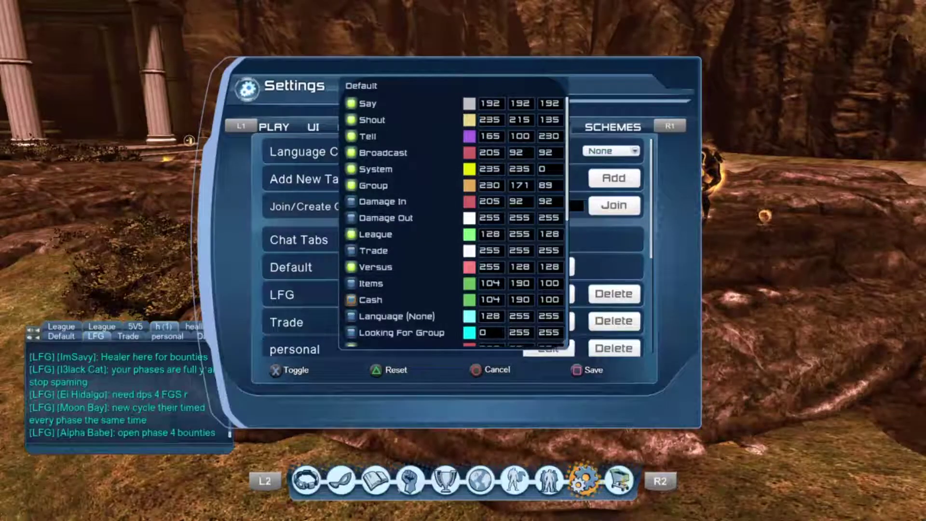
Check the Looking For Group and MOTD channels in the Default tab's channel list
key("Down")
key("Down")
key("Down")
key("Down")
key("Up")
key("Up")
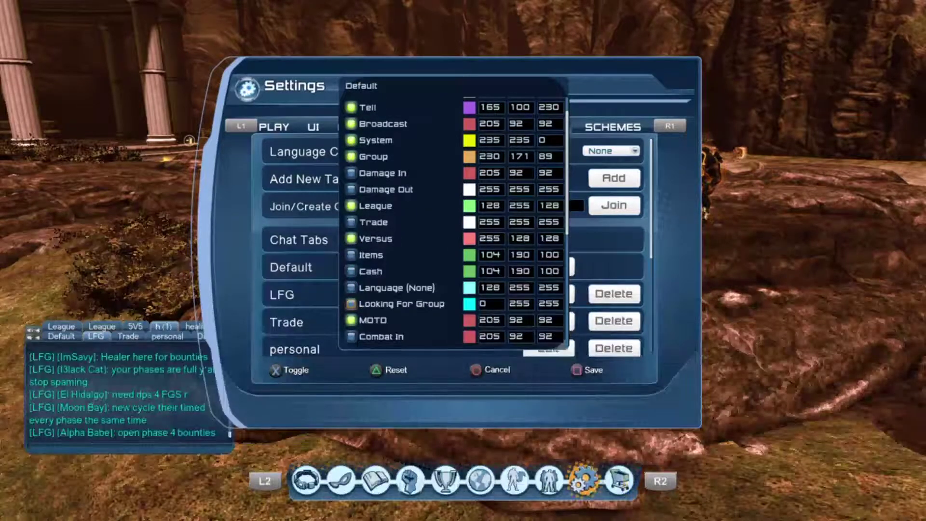
key("Down")
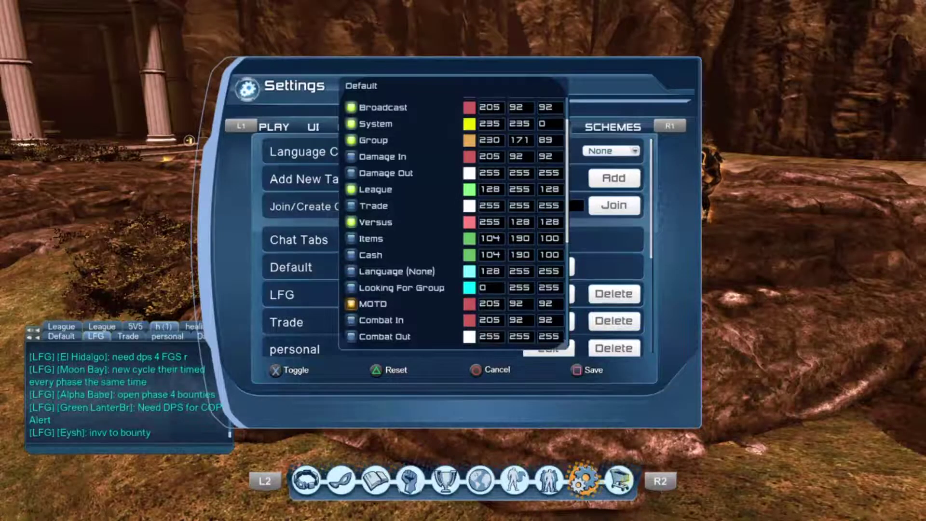
Go through the Default tab's incoming and outgoing Combat, Healing and Power channels
key("Down")
key("Down")
key("Down")
key("Down")
key("Up")
key("Up")
key("Up")
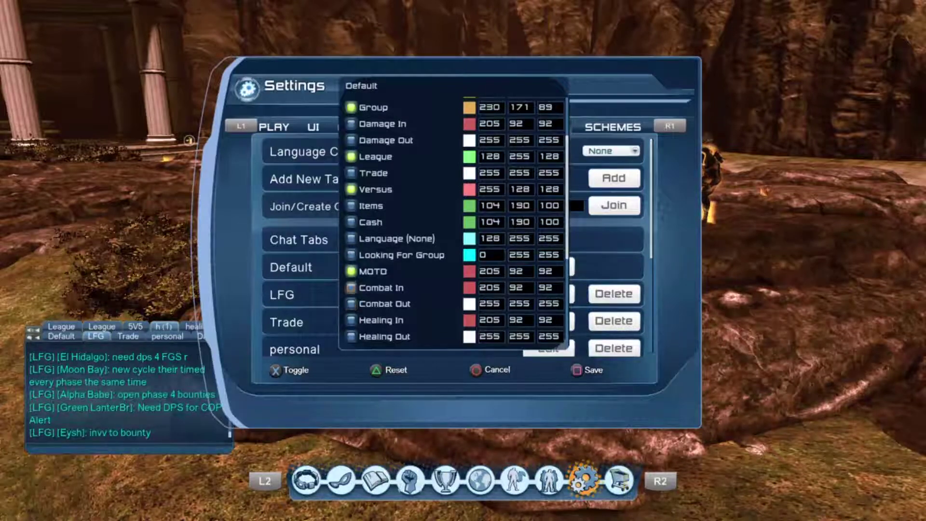
key("Down")
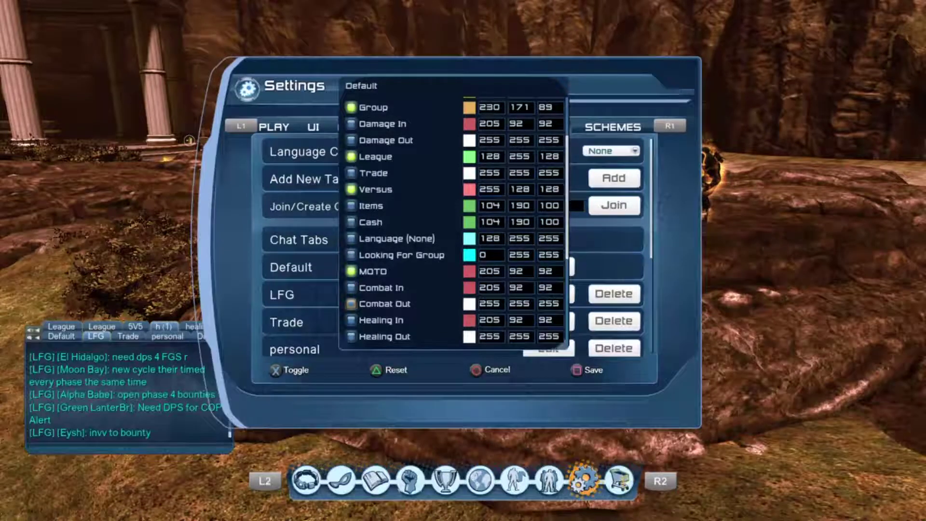
key("Down")
key("Down")
key("Down")
key("Up")
key("Up")
key("Down")
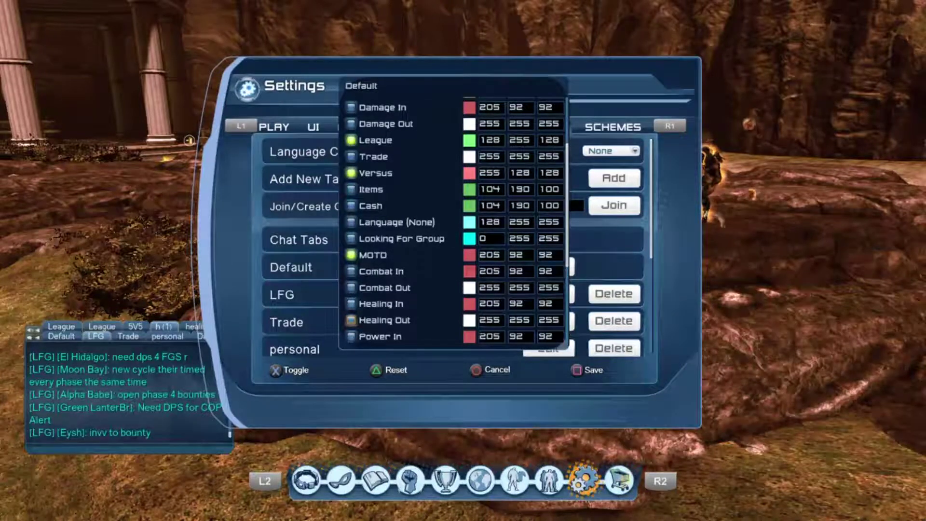
key("Up")
key("Down")
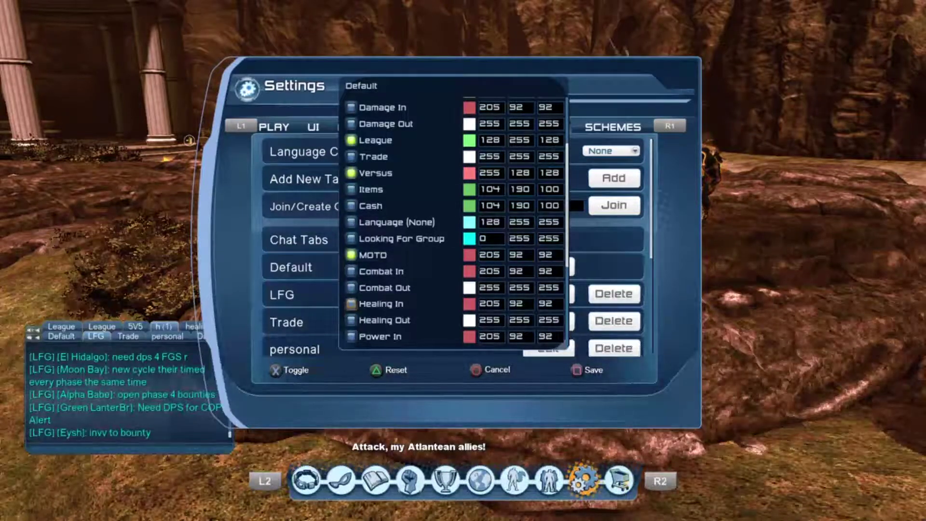
key("Down")
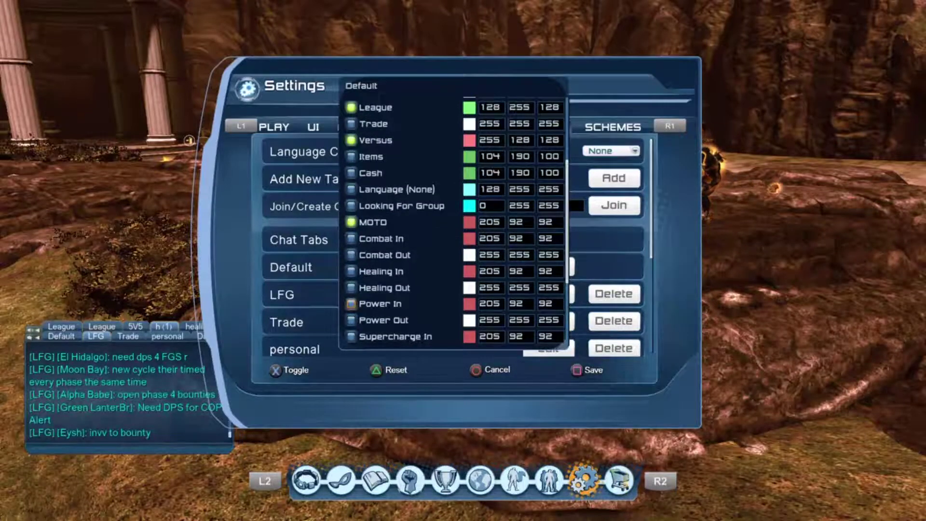
key("Down")
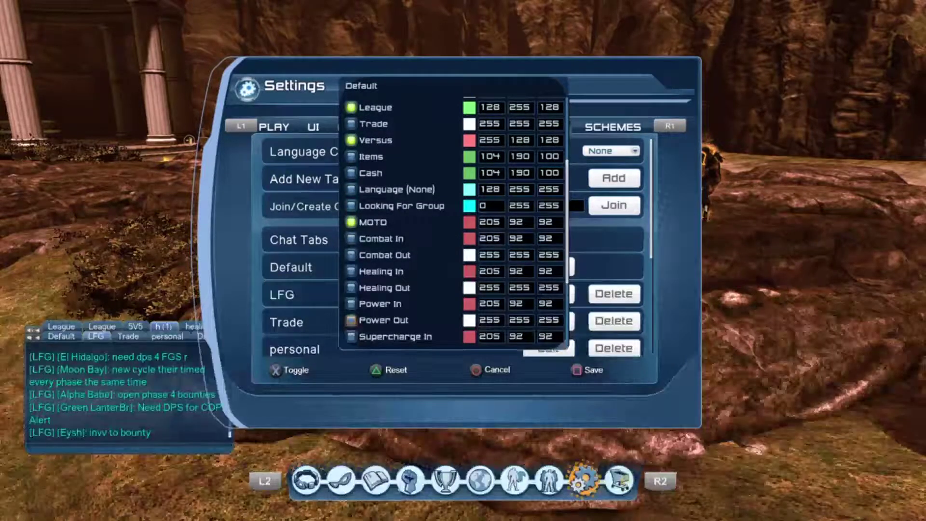
Examine the Default tab's Supercharge channels and its Damage, Healing and Power Summary channels
key("Down")
key("Down")
key("Down")
key("Down")
key("Up")
key("Up")
key("Up")
key("Down")
key("Down")
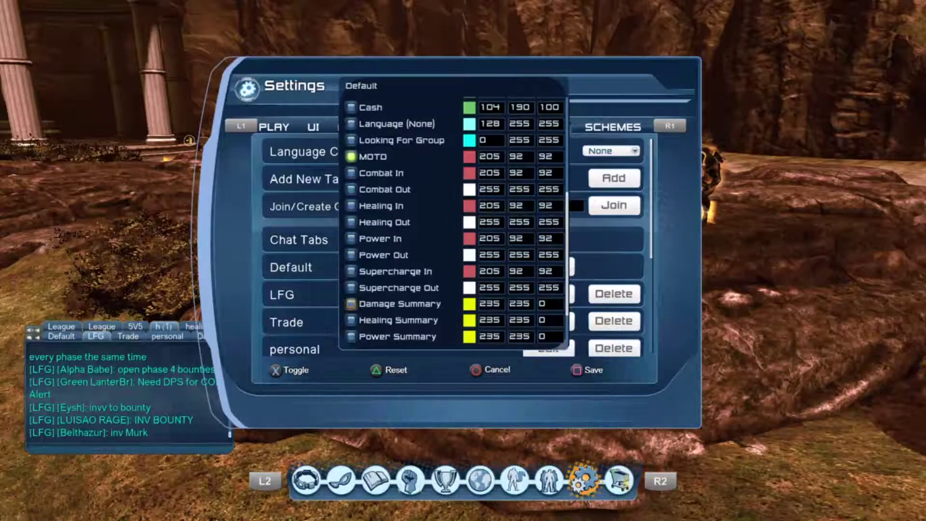
key("Down")
key("Down")
key("Up")
key("Down")
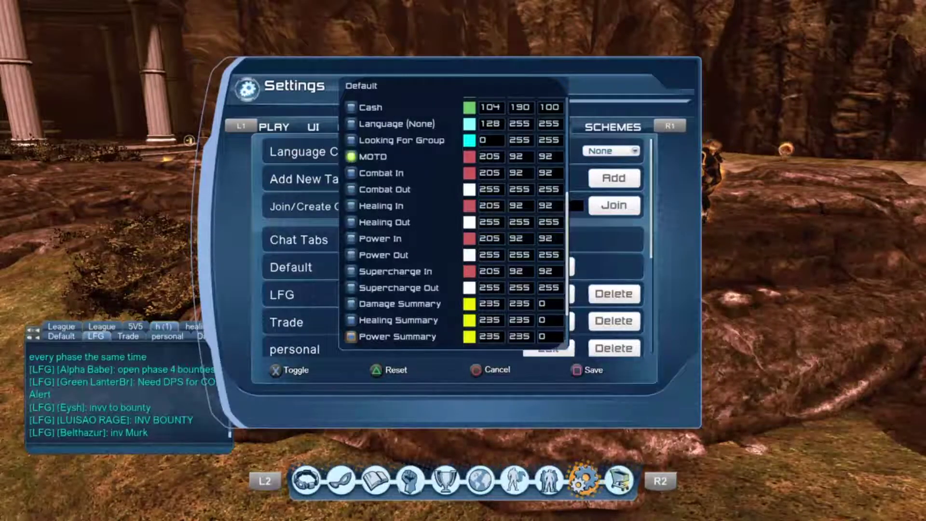
Check the custom channels League, 5V5 and h at the end of the Default tab's channel list
key("Down")
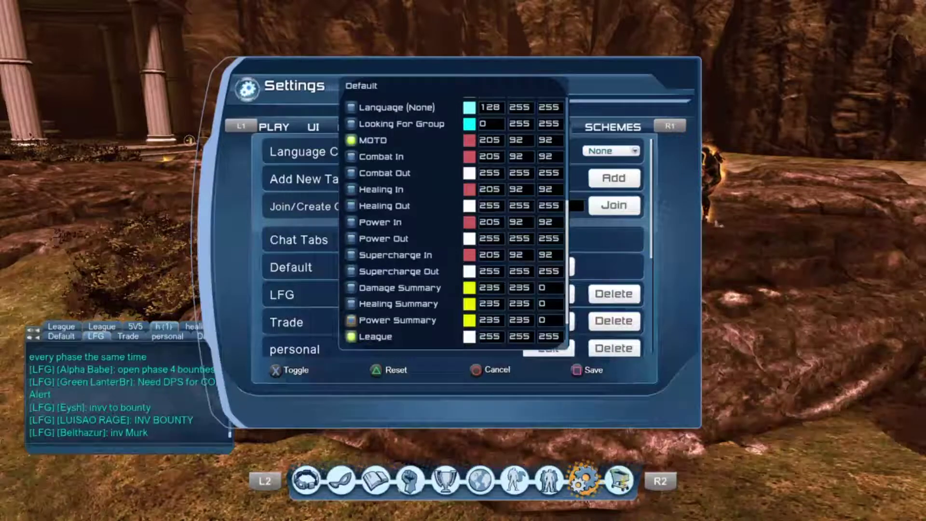
key("Down")
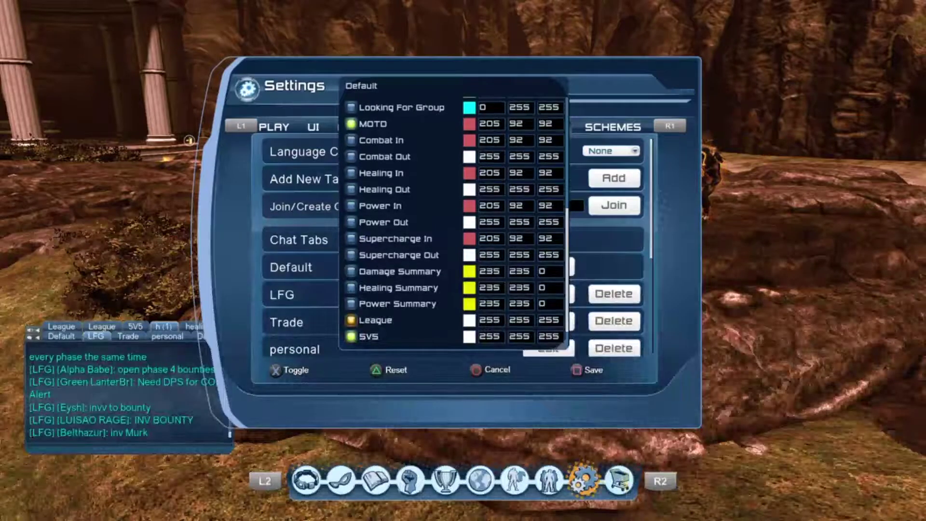
key("Down")
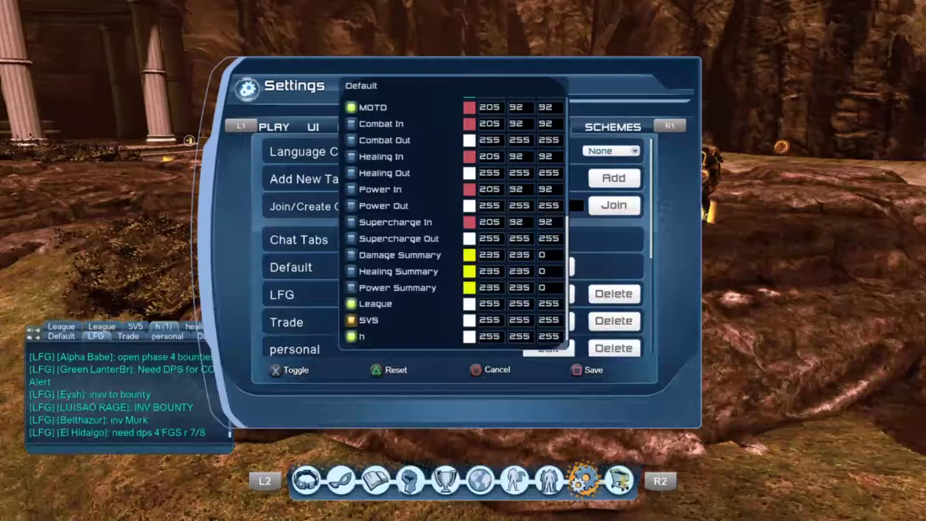
key("Down")
key("Up")
key("Up")
key("Up")
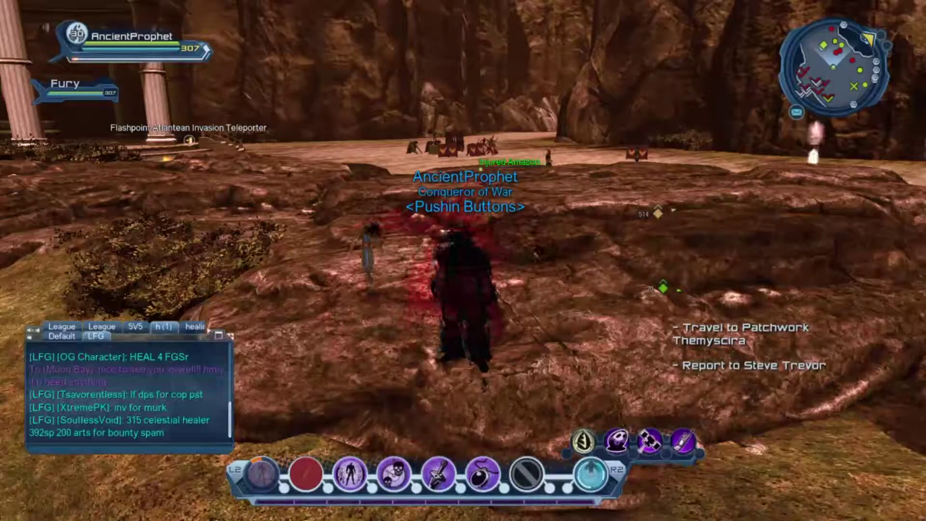
Reopen the game settings and go to the chat options
key("Escape")
key("Escape")
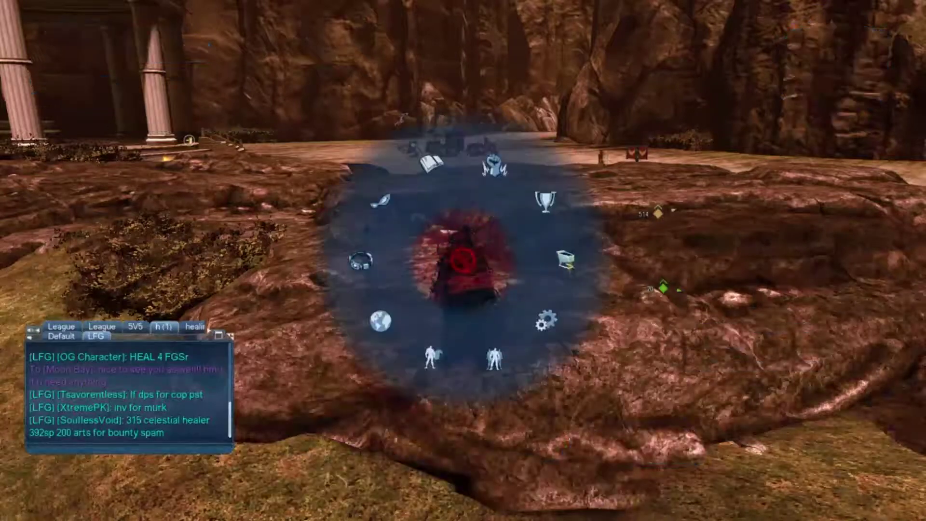
key("Return")
key("Down")
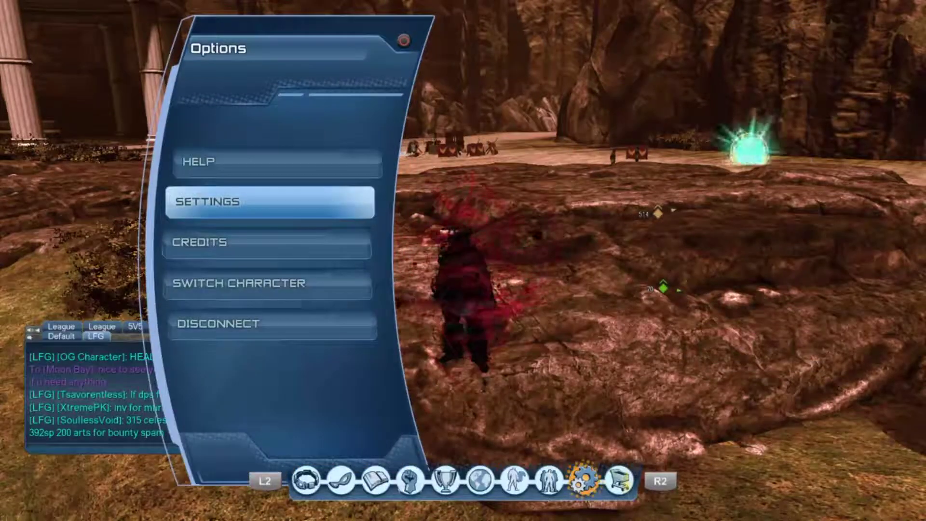
key("Return")
key("Right")
key("Right")
key("Right")
key("Right")
key("Right")
key("Right")
key("Right")
key("Right")
key("Right")
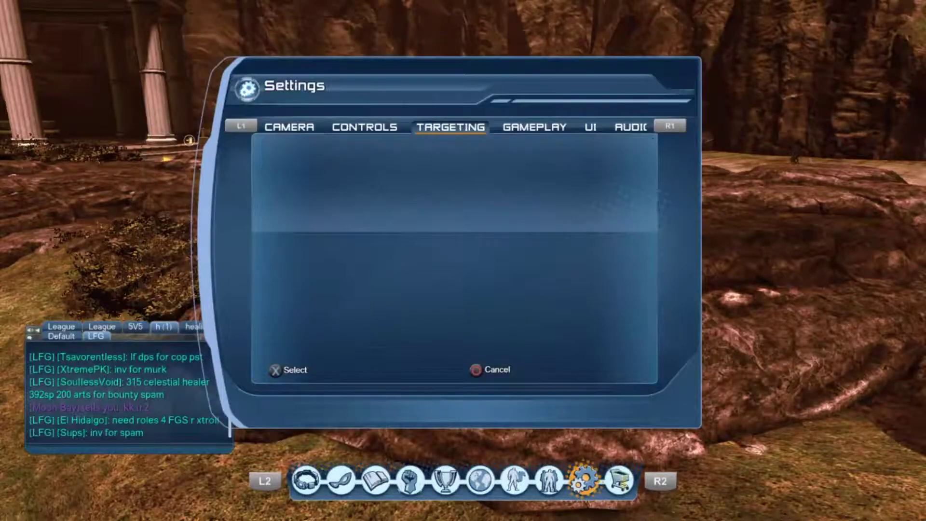
key("q")
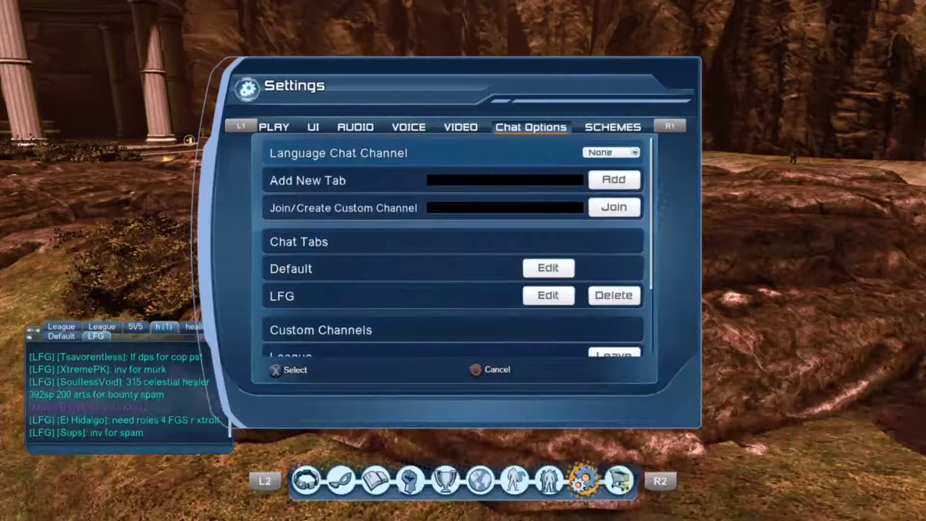
Add a new chat tab named Trade
key("Down")
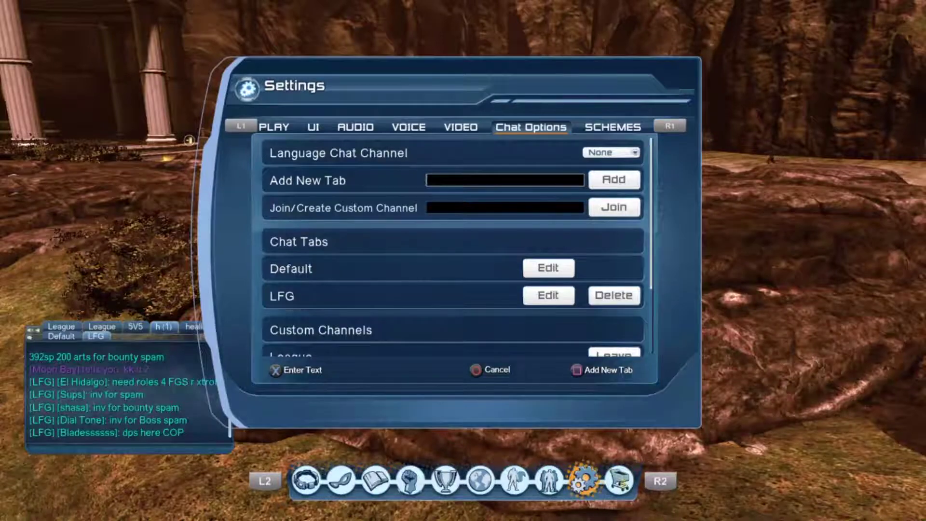
type("Trade")
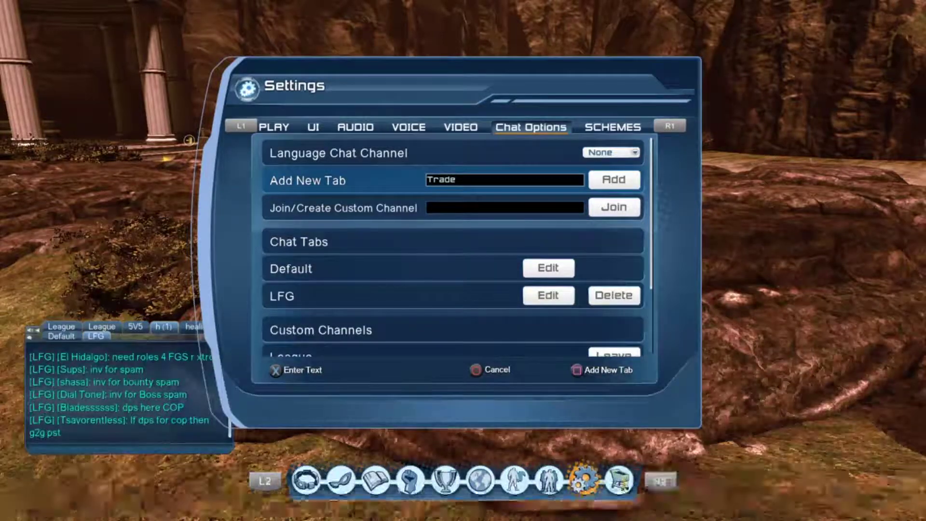
key("Return")
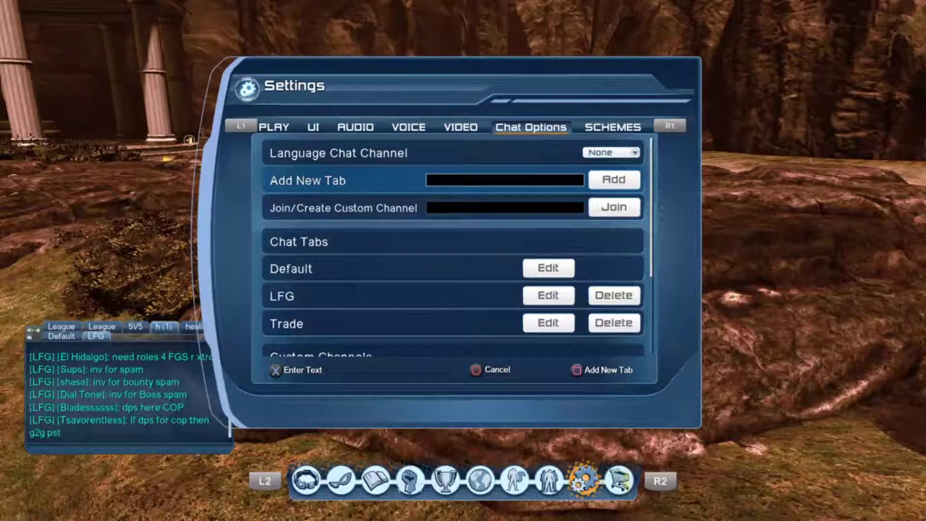
Open the Trade tab's channel list for editing and go through its first channels
key("Down")
key("Down")
key("Down")
key("Down")
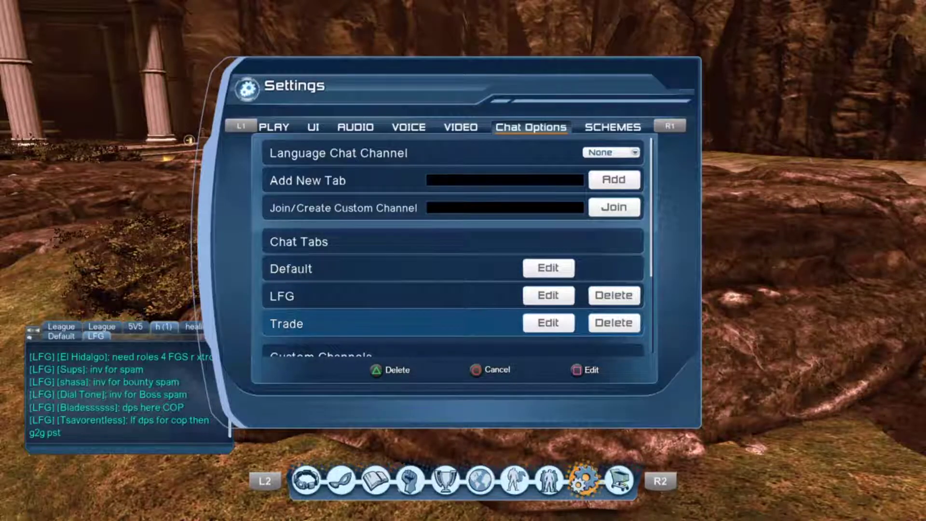
key("Return")
key("Down")
key("Down")
key("Down")
key("Down")
key("Down")
key("Down")
key("Down")
key("Down")
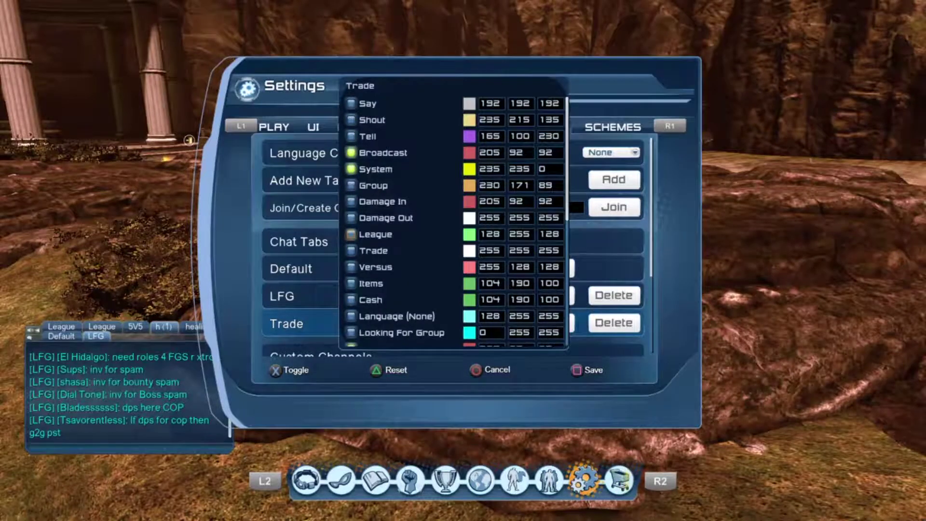
Turn on the Tell channel and turn off Broadcast for the Trade tab
key("Up")
key("Up")
key("Up")
key("Up")
key("Up")
key("Up")
key("Up")
key("Up")
key("Down")
key("Down")
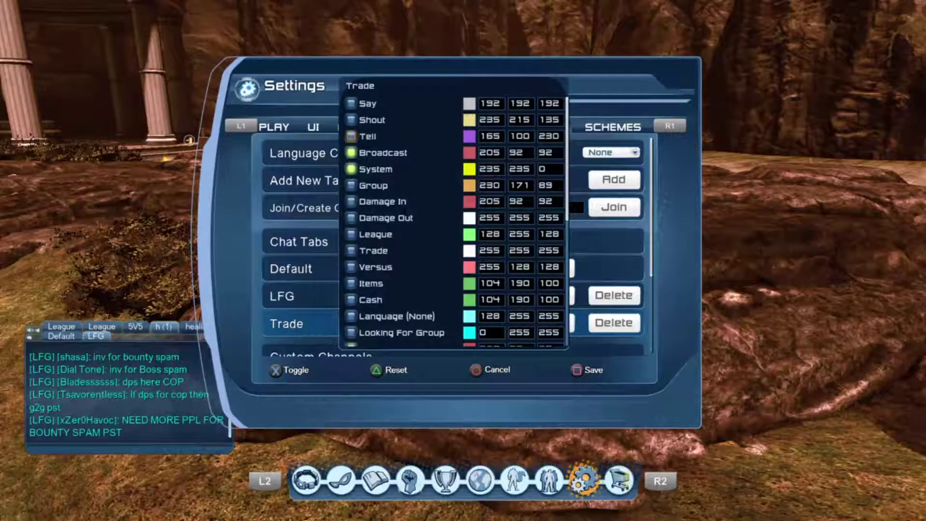
key("Down")
key("Down")
key("Down")
key("Down")
key("Down")
key("Down")
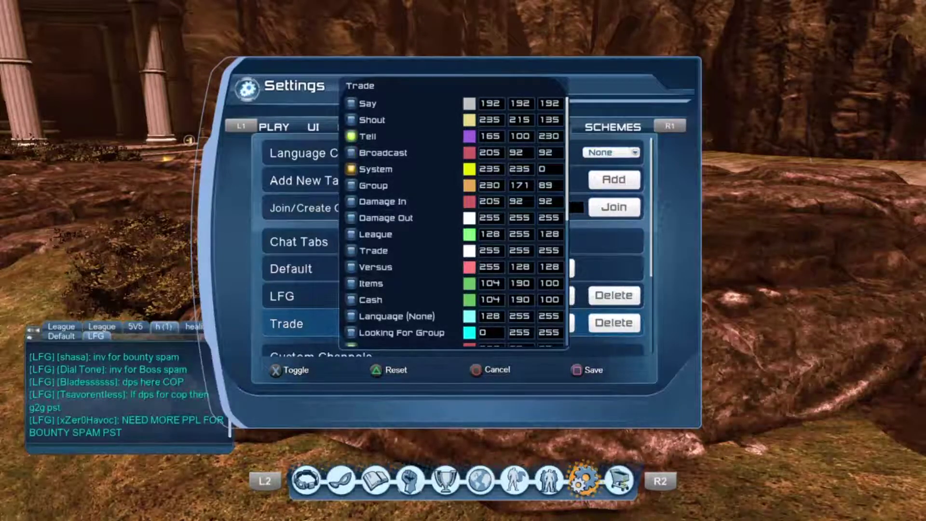
Turn off the System channel and turn on League for the Trade tab
key("Return")
key("Down")
key("Down")
key("Down")
key("Down")
key("Down")
key("Down")
key("Down")
key("Down")
key("Down")
key("Down")
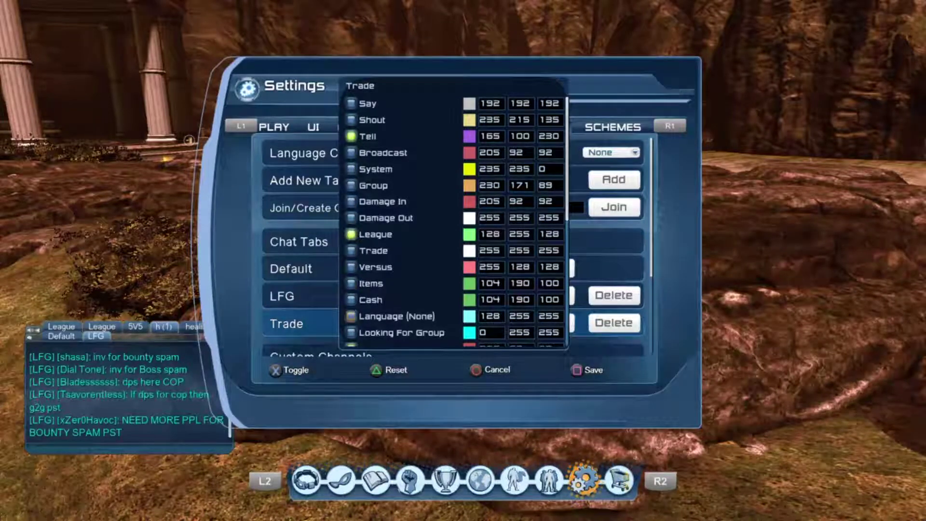
Turn off the MOTD channel for the Trade tab
key("Up")
key("Up")
key("Up")
key("Up")
key("Up")
key("Up")
key("Up")
key("Up")
key("Up")
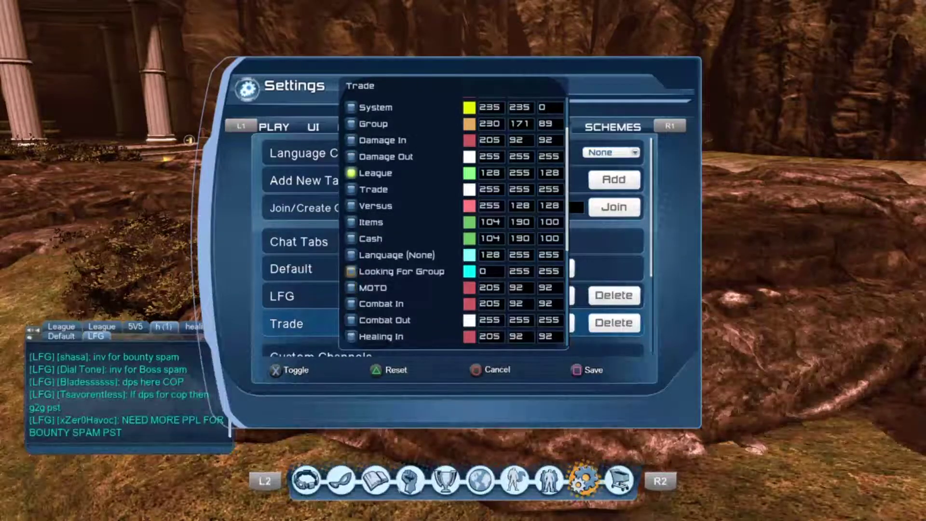
Turn on the Trade channel for the Trade tab
key("Return")
key("Up")
key("Up")
key("Up")
key("Up")
key("Up")
key("Up")
key("Up")
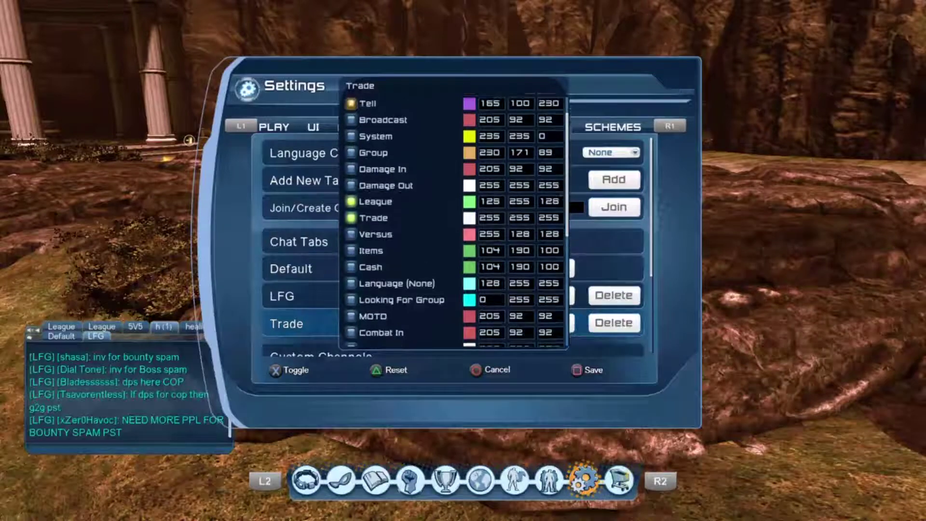
Finish the Trade tab's channel selection and return to the new tab entry in the chat options
key("Return")
key("Down")
key("Down")
key("Down")
key("Down")
key("Down")
key("Up")
key("Up")
key("Up")
key("Up")
key("Escape")
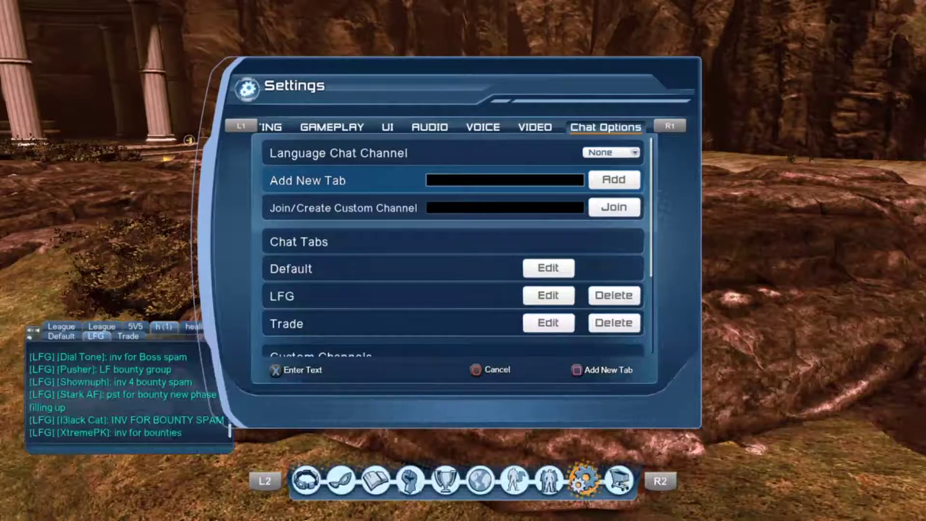
Add a new chat tab named personal
key("Return")
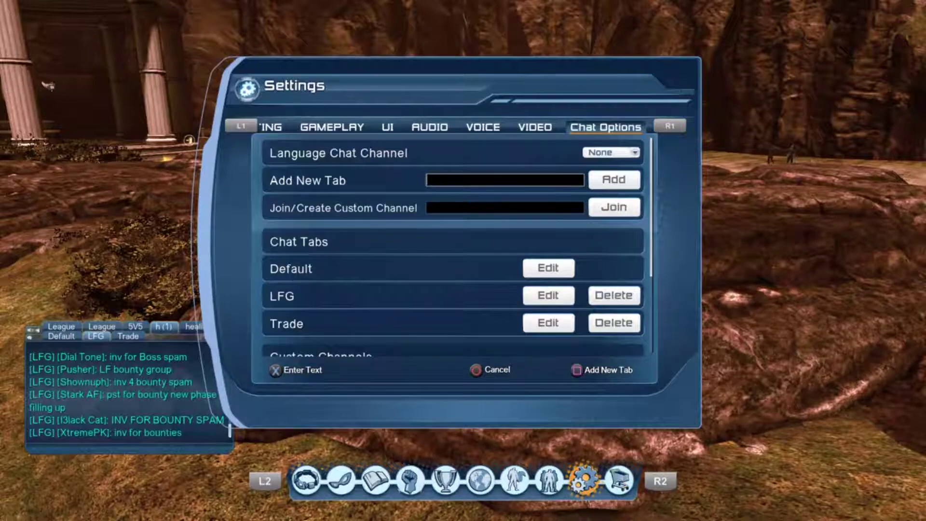
type("personal")
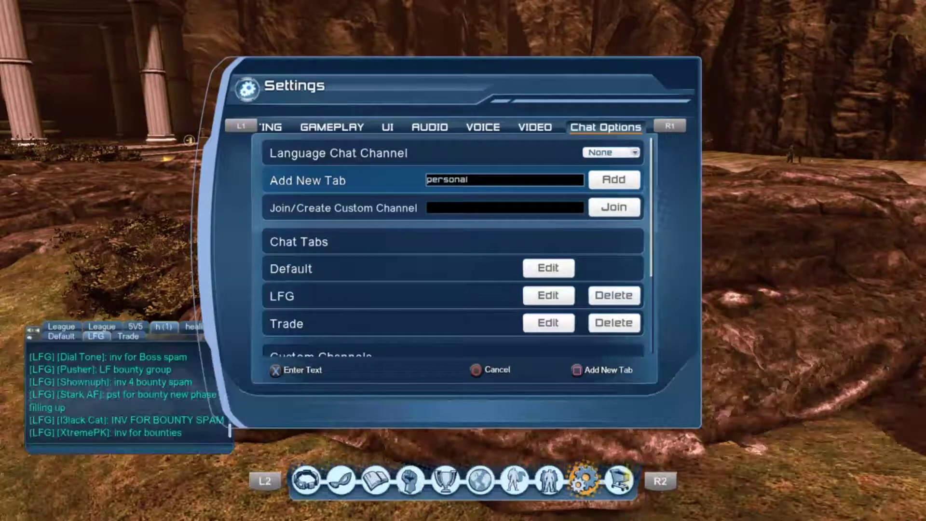
key("Return")
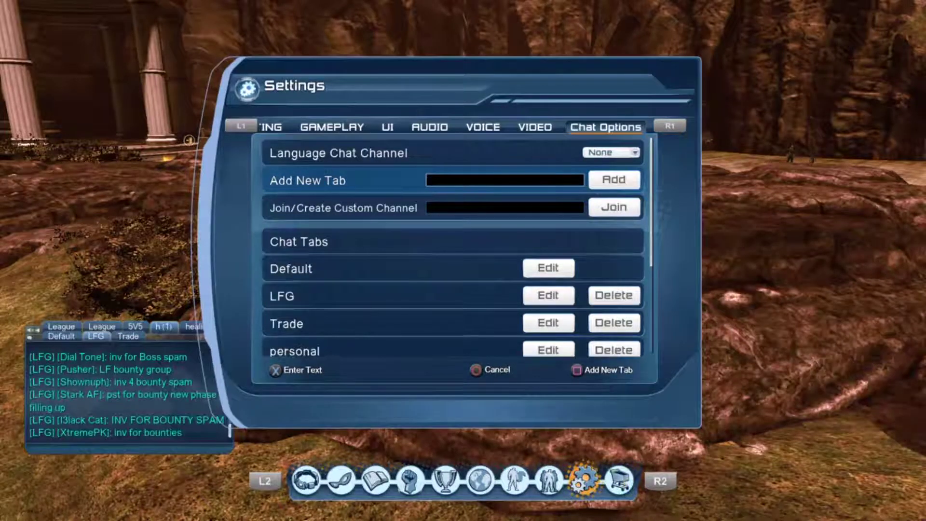
Open the personal tab's channel list for editing and turn on the Tell channel
key("Down")
key("Down")
key("Down")
key("Down")
key("Down")
key("Down")
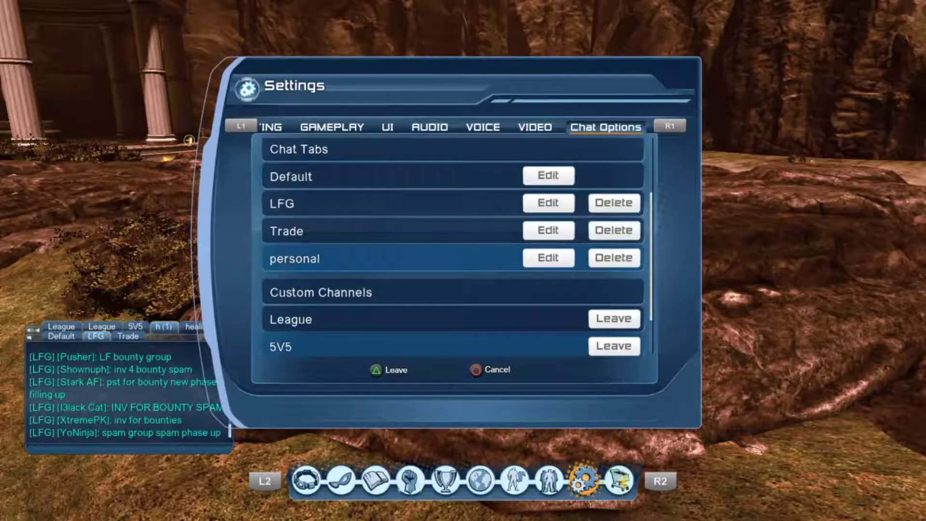
key("Down")
key("Down")
key("Down")
key("Down")
key("Down")
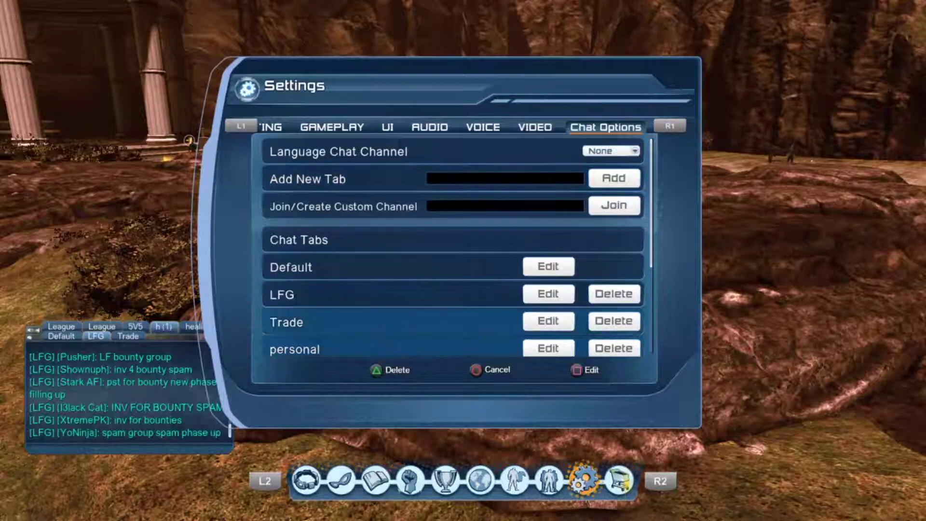
key("Return")
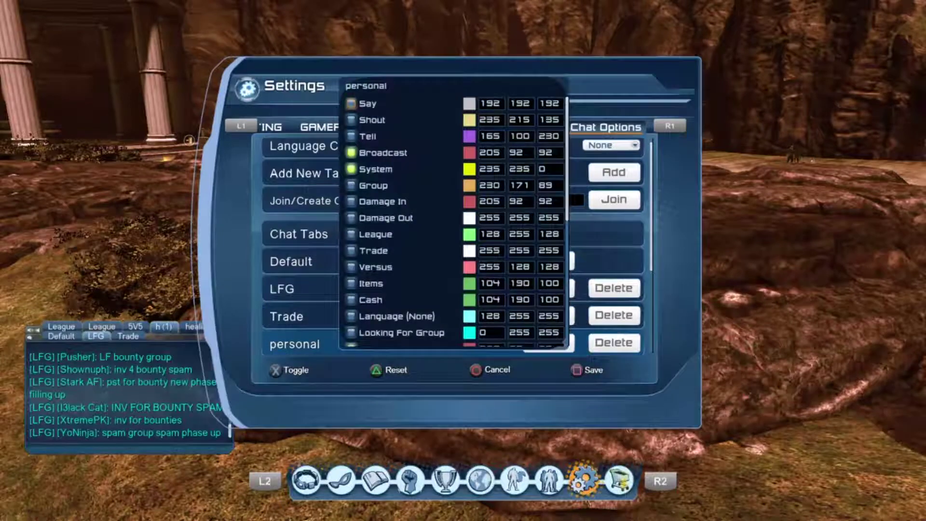
key("Down")
key("Down")
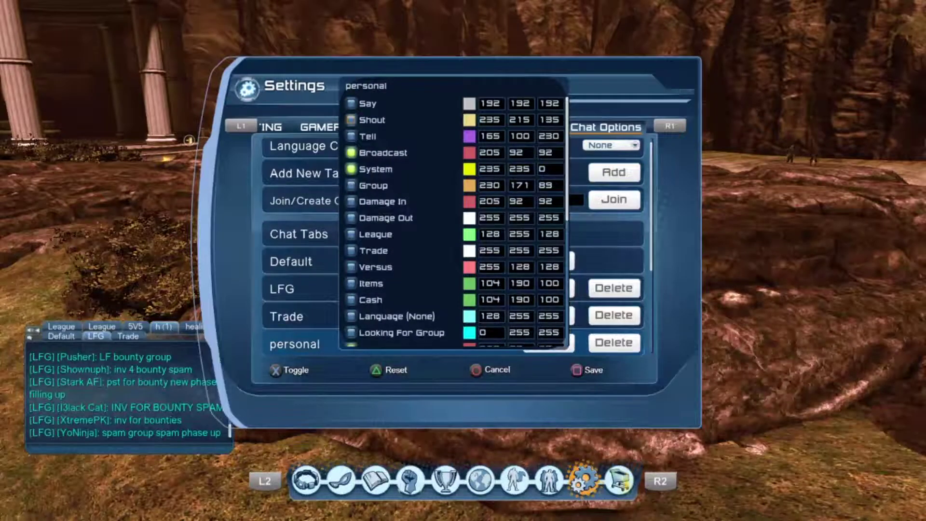
key("Return")
Turn off the Broadcast and System channels and turn on Group for the personal tab
key("Down")
key("Down")
key("Up")
key("Return")
key("Down")
key("Return")
key("Down")
key("Return")
key("Down")
key("Down")
key("Down")
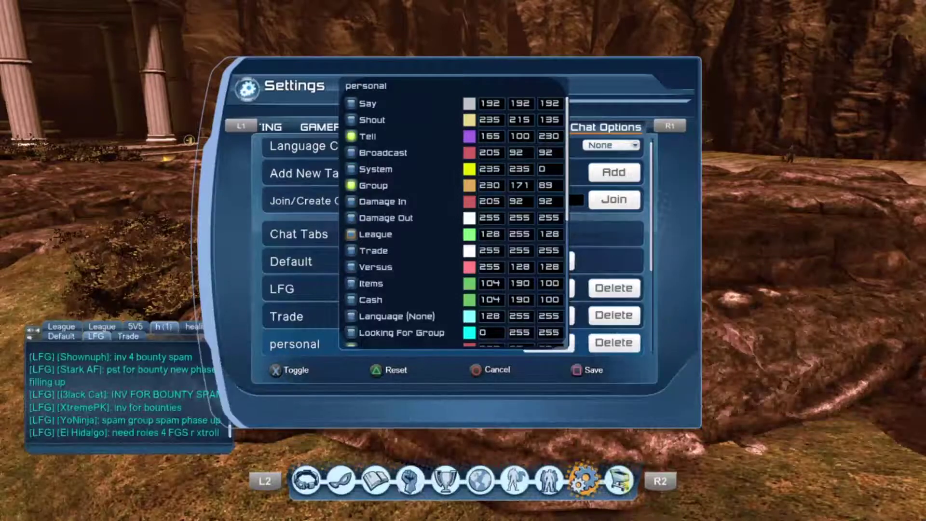
Turn on the League channel for the personal tab
key("Return")
key("Down")
key("Down")
key("Down")
key("Down")
key("Down")
key("Down")
key("Down")
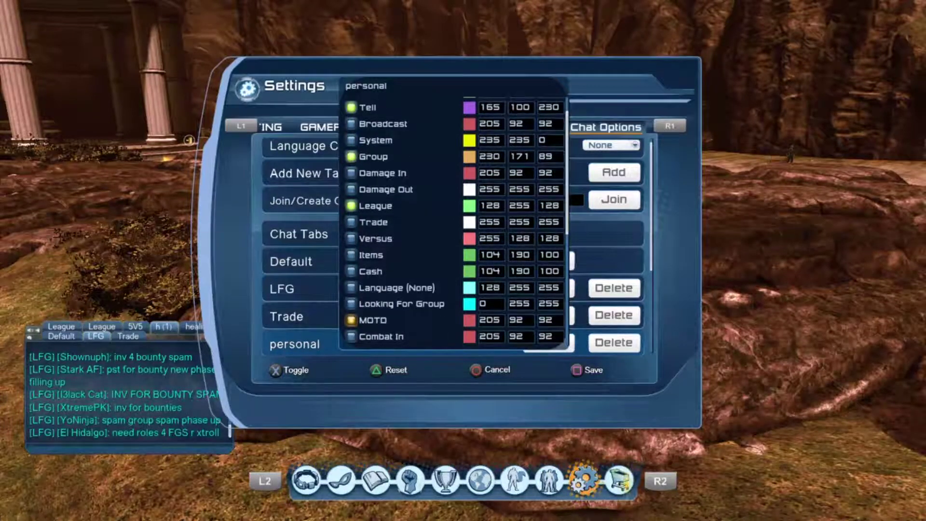
Turn off the MOTD channel to finish the personal tab's channel selection
key("Down")
key("Down")
key("Down")
key("Up")
key("Up")
key("Up")
key("Up")
key("Up")
key("Up")
key("Up")
key("Up")
key("Up")
key("Up")
key("Up")
key("Up")
key("Up")
key("Up")
key("Up")
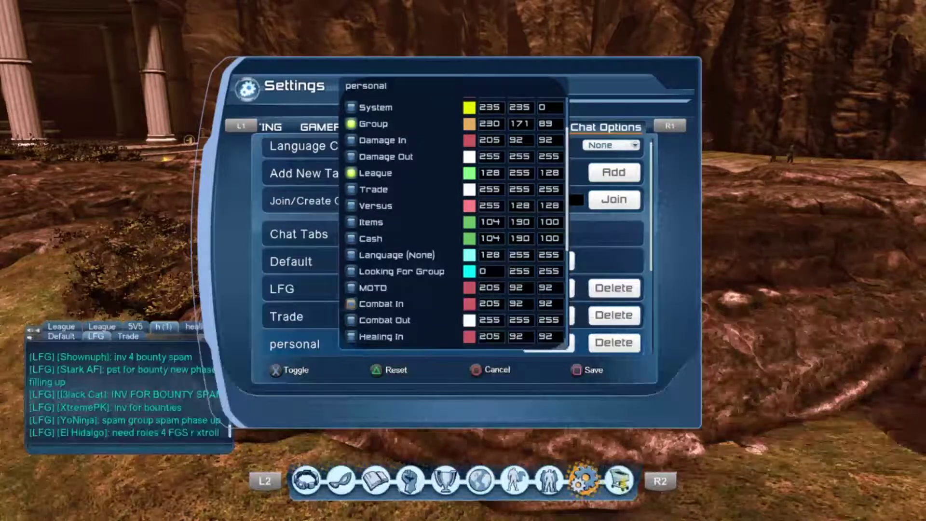
key("Up")
key("Up")
key("Up")
key("Down")
key("Down")
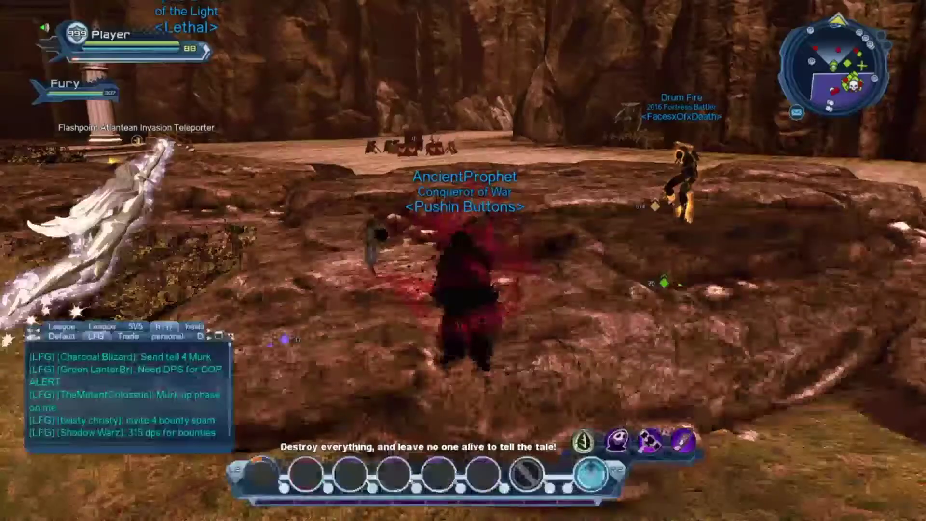
Reopen the game settings from the options and go to the chat options
key("Escape")
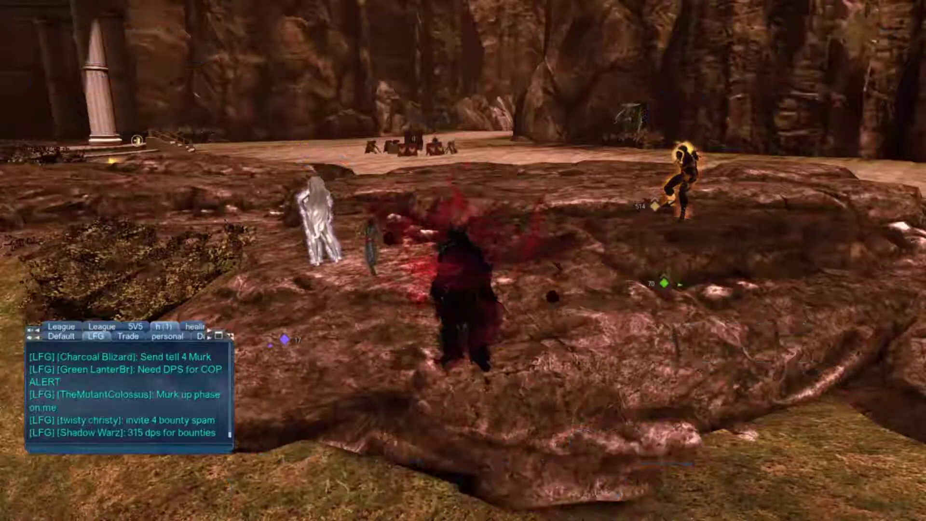
key("Return")
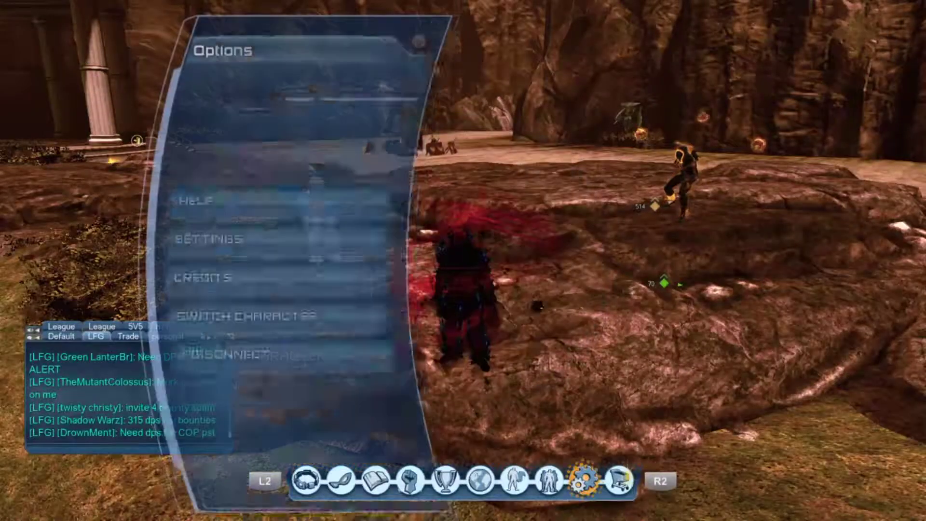
key("Down")
key("Return")
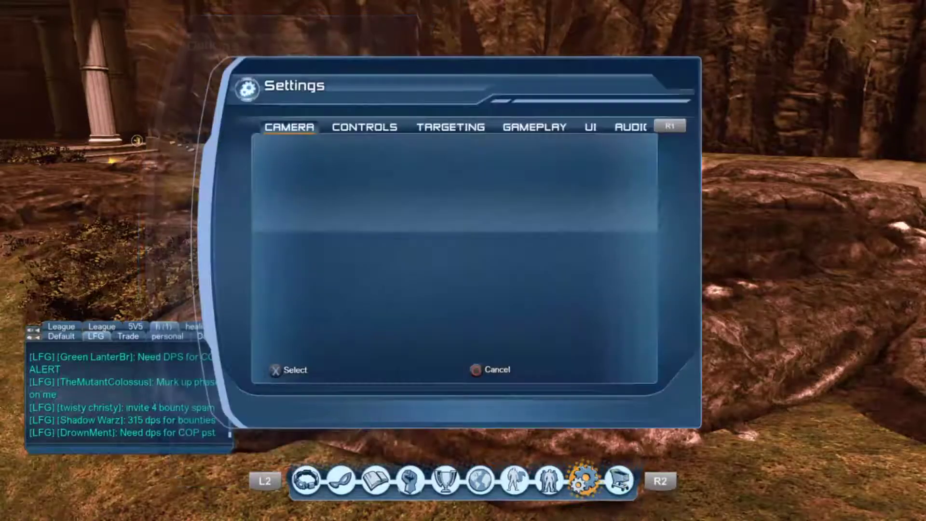
key("R1")
key("R1")
key("R1")
key("R1")
key("R1")
key("R1")
key("R1")
key("R1")
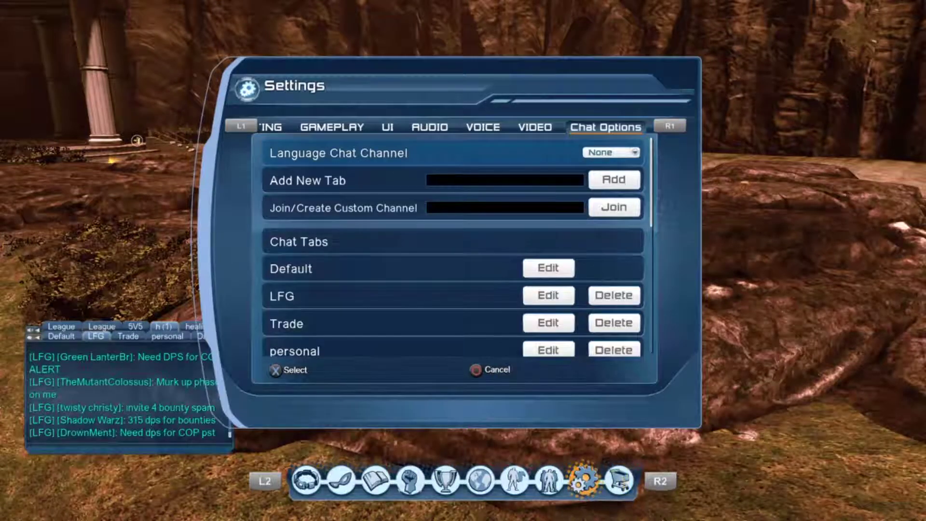
Add a new chat tab named yt
key("Down")
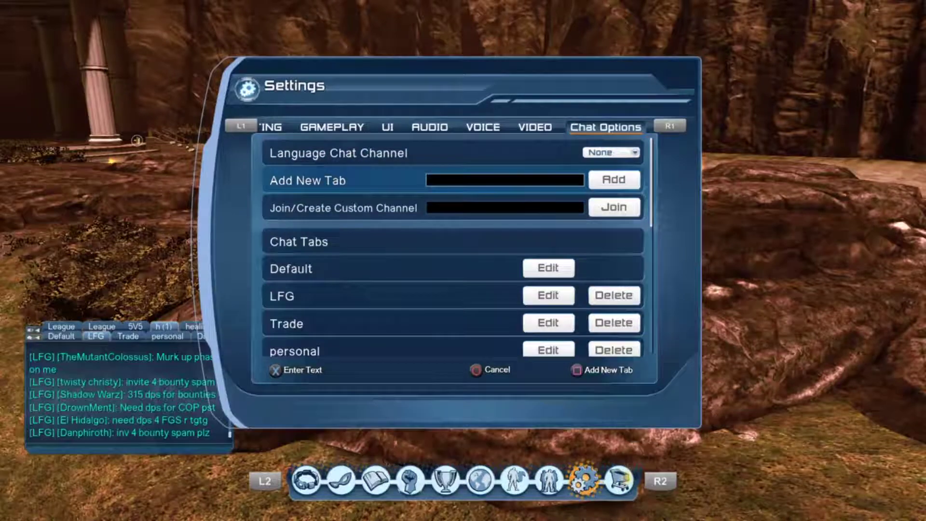
key("x")
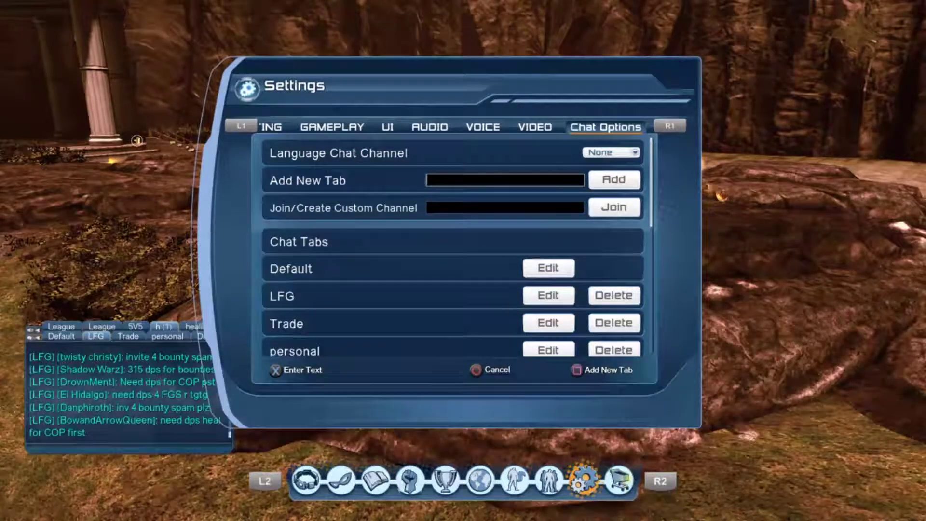
type("yt")
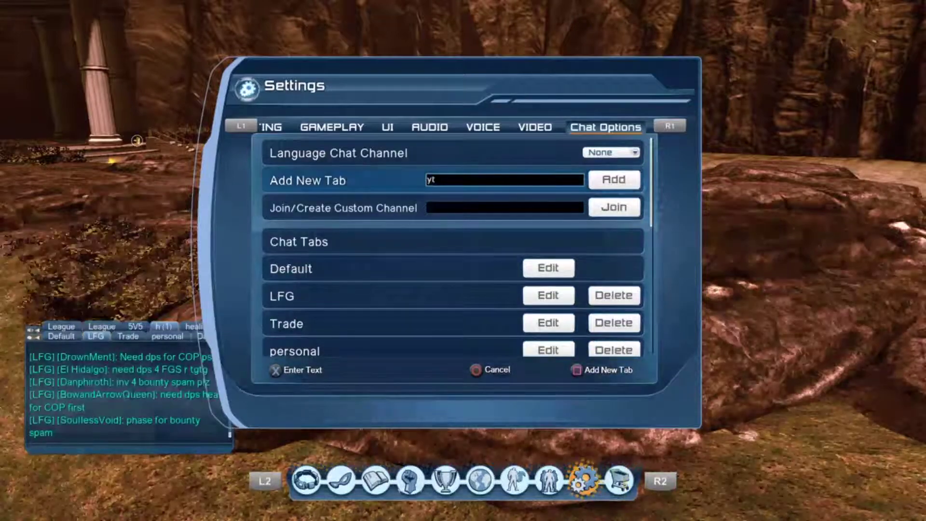
key("Return")
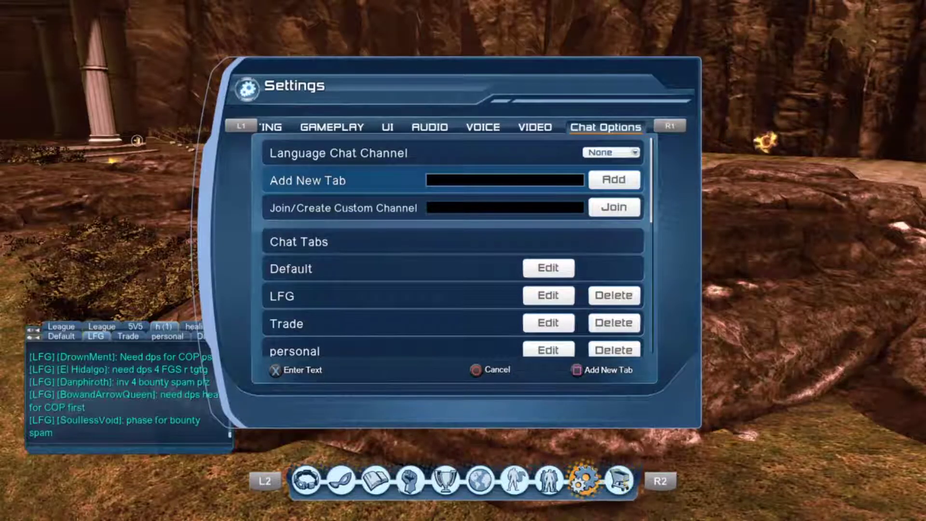
Open the yt tab's channel list for editing
key("Down")
key("Down")
key("Down")
key("Down")
key("Down")
key("Down")
key("Down")
key("Down")
key("Down")
key("Down")
key("Down")
key("Down")
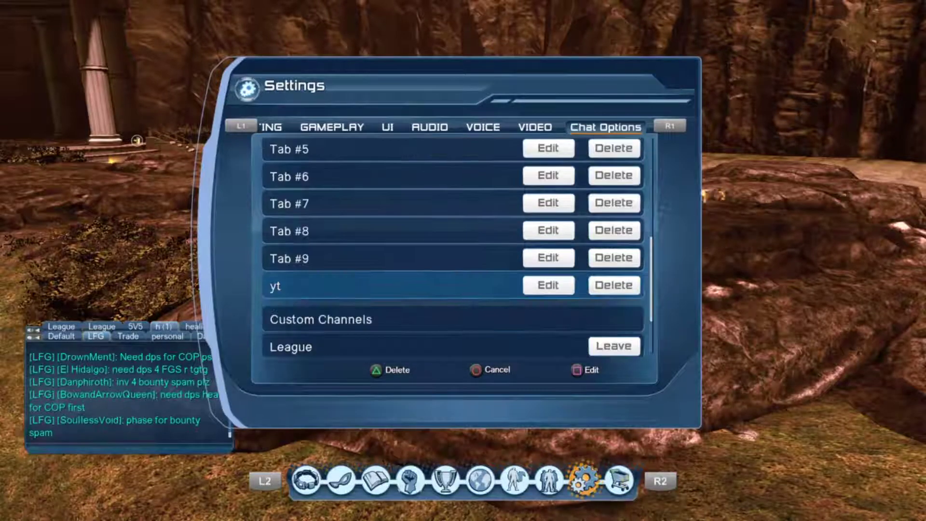
key("Return")
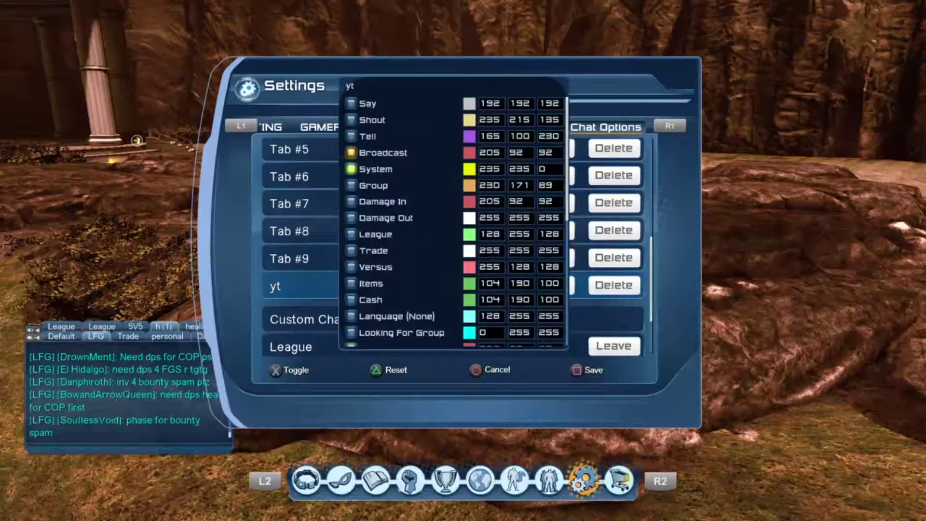
Turn on the Broadcast channel for the yt tab and check the channels down to MOTD
key("space")
key("Down")
key("Down")
key("Down")
key("Down")
key("Down")
key("Down")
key("Down")
key("Down")
key("Down")
key("Down")
key("Down")
key("Down")
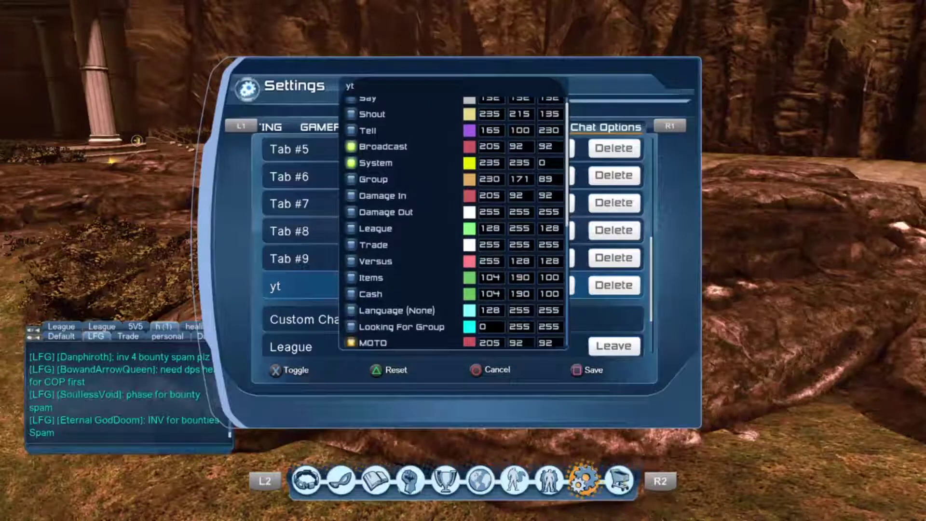
key("space")
Turn on the Group, Damage In, Damage Out, League, Trade, Versus, Items, Cash and Language channels for the yt tab
key("Down")
key("Down")
key("Up")
key("Up")
key("Up")
key("Up")
key("Up")
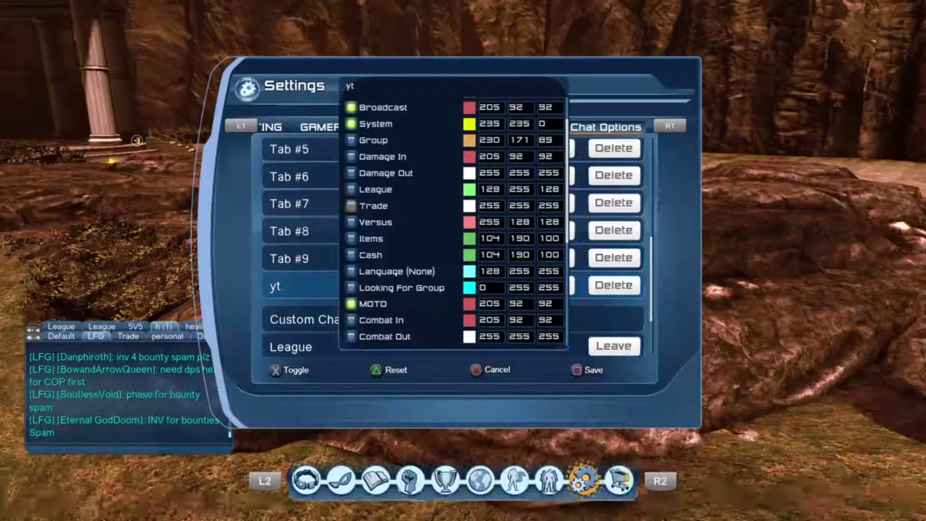
key("space")
key("Up")
key("space")
key("Up")
key("space")
key("Up")
key("space")
key("Down")
key("Down")
key("Down")
key("Down")
key("Down")
key("space")
key("Down")
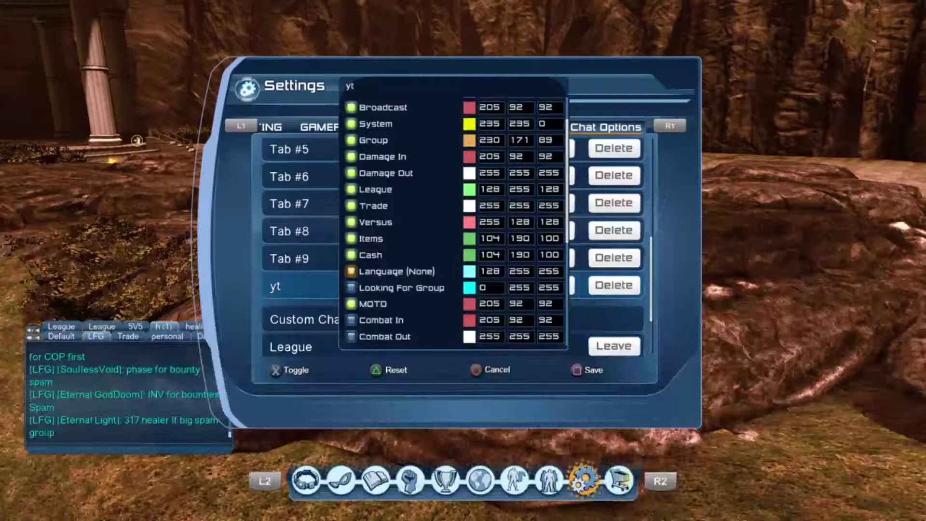
Turn off the Language, Cash, Items, Versus, Trade and League channels for the yt tab
key("Up")
key("space")
key("Up")
key("space")
key("Up")
key("space")
key("Up")
key("space")
key("Up")
key("space")
key("Up")
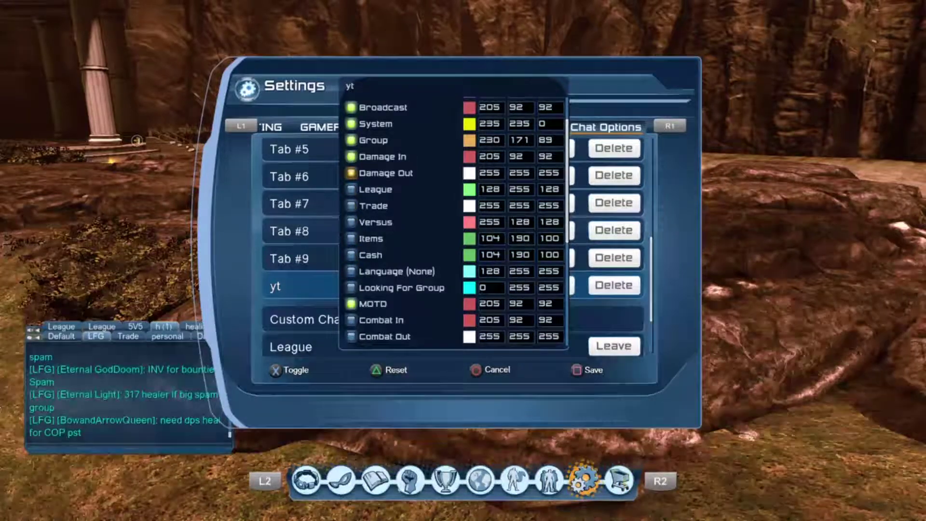
Turn off the Damage Out, Damage In, Group and System channels, leaving only Broadcast and MOTD selected for the yt tab
key("Up")
key("space")
key("Up")
key("Down")
key("Up")
key("Up")
key("Down")
key("Down")
key("Down")
key("Down")
key("Down")
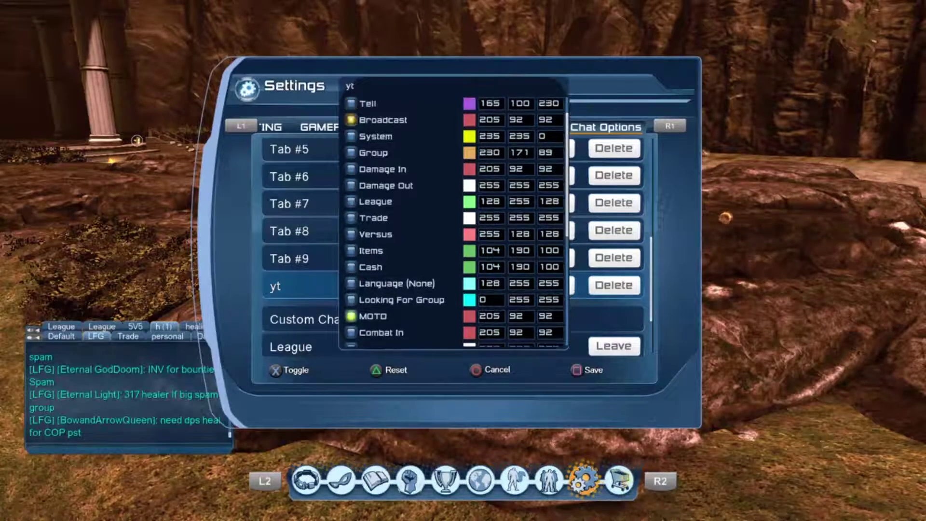
Look through the yt tab's channel selection and leave the channel list for the main chat options
key("Down")
key("Down")
key("Down")
key("Down")
key("Down")
key("Down")
key("Up")
key("Up")
key("Up")
key("Up")
key("Up")
key("Down")
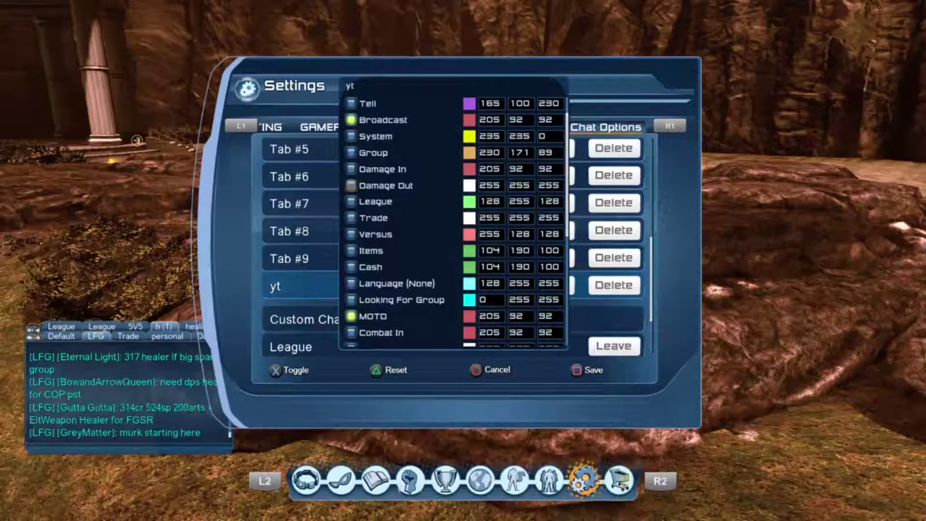
key("Escape")
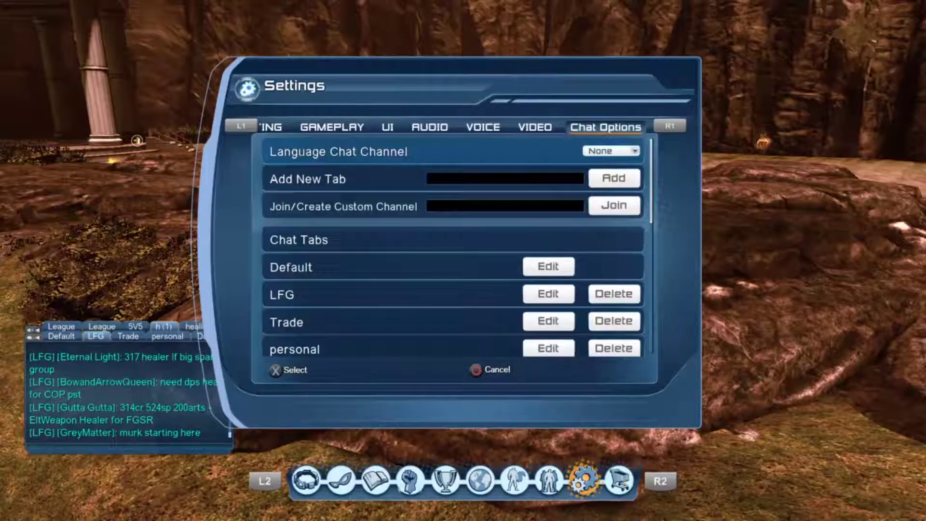